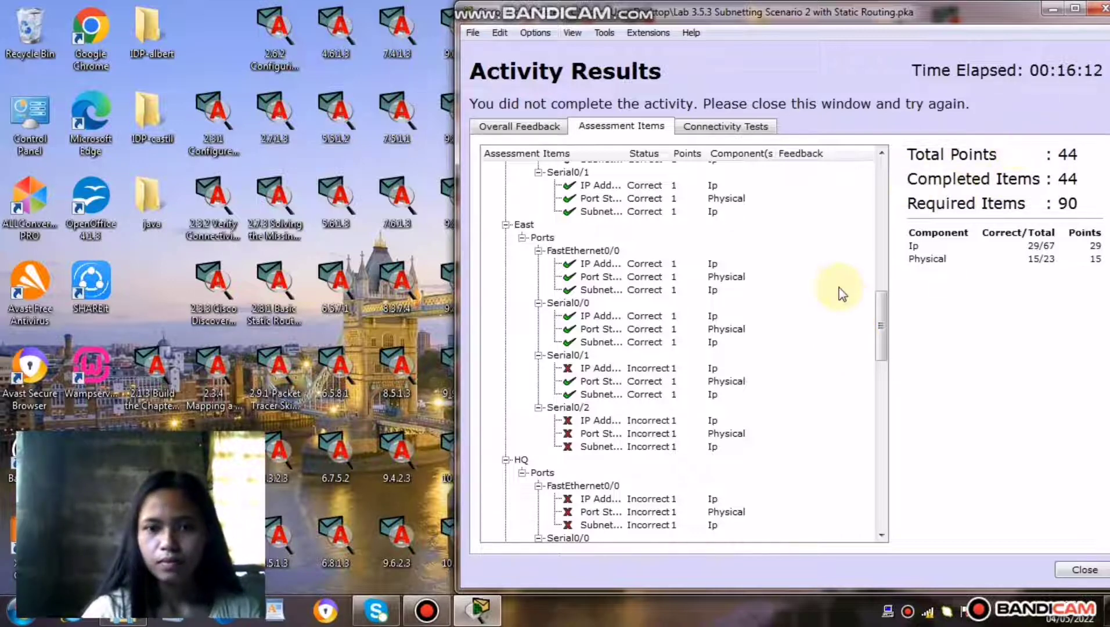
# Close the activity results and review the lab instructions for assigning addresses to the West router
pyautogui.click(1104, 8)
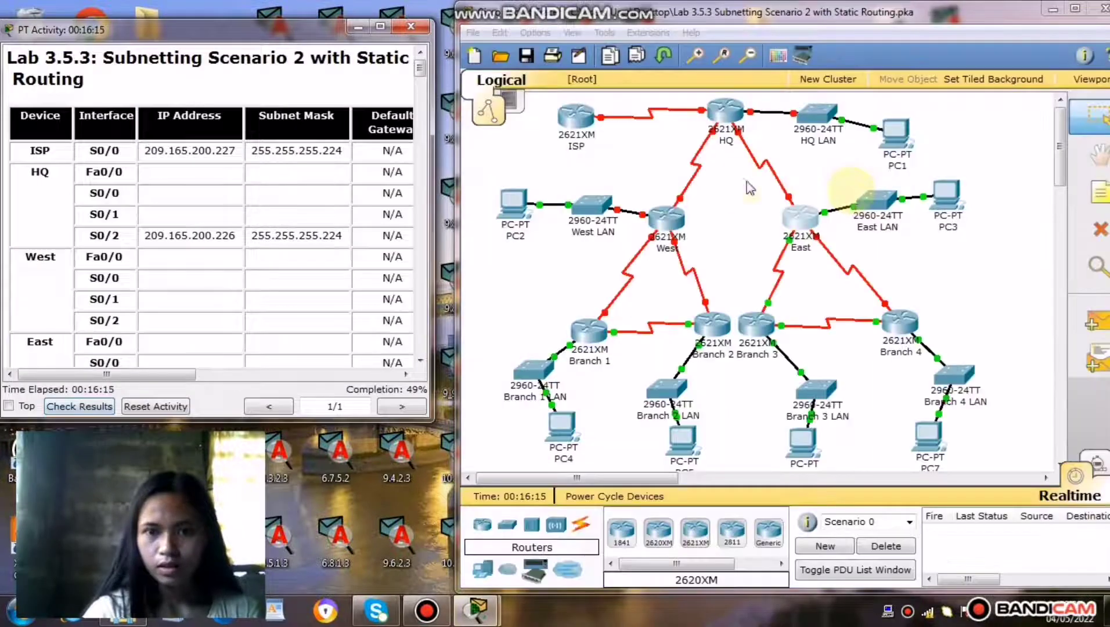
pyautogui.click(721, 210)
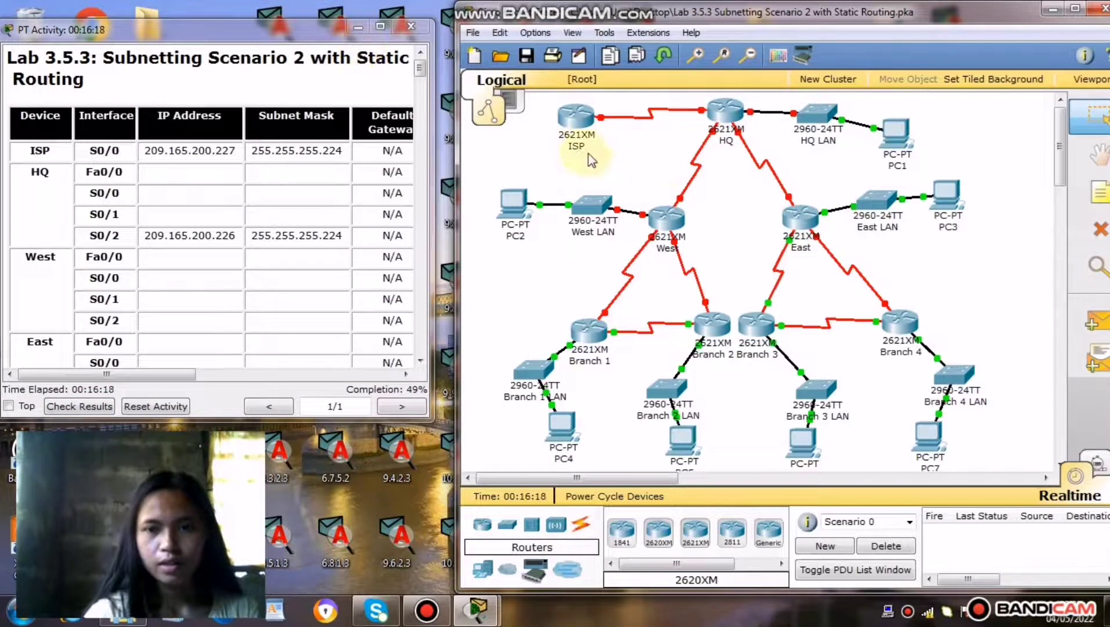
pyautogui.moveTo(422, 75); pyautogui.dragTo(421, 224)
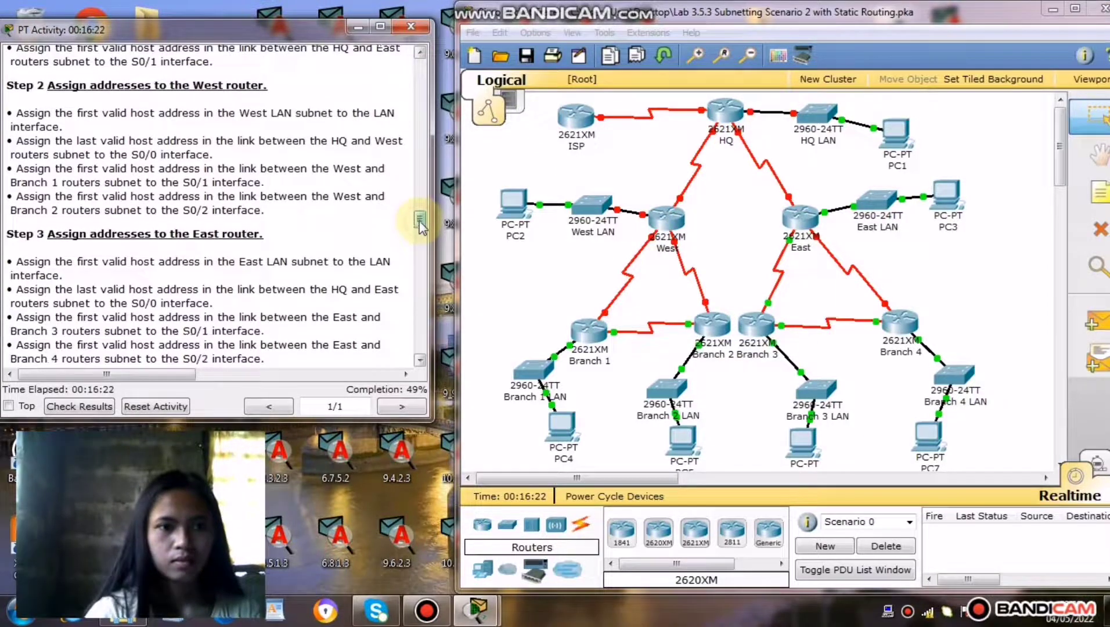
pyautogui.scroll(-2, 421, 224)
pyautogui.scroll(-3, 421, 224)
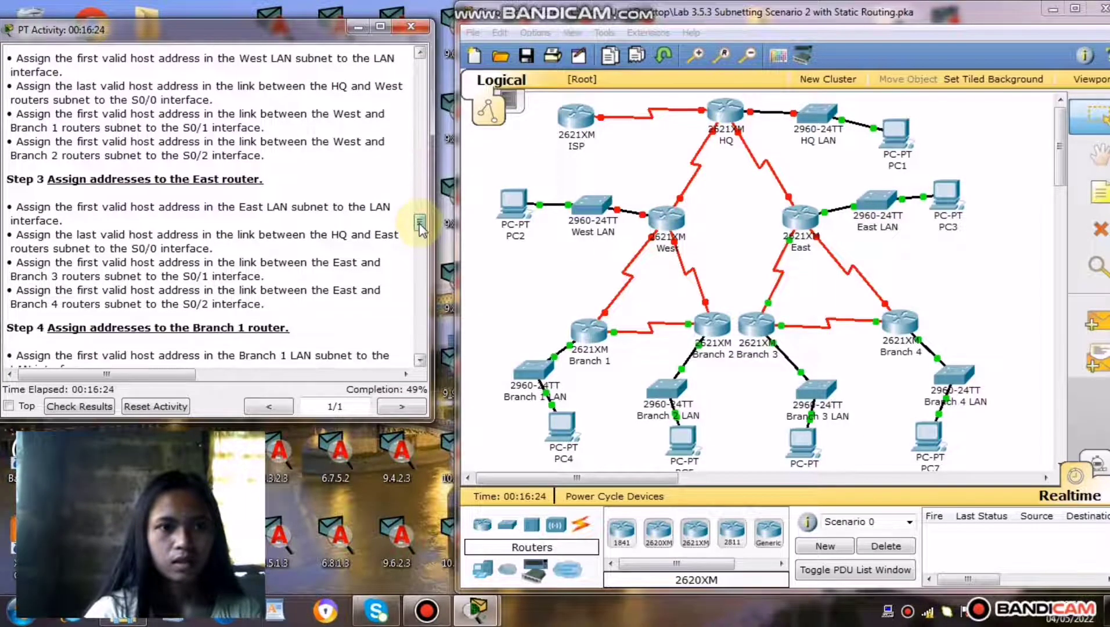
pyautogui.scroll(3, 421, 224)
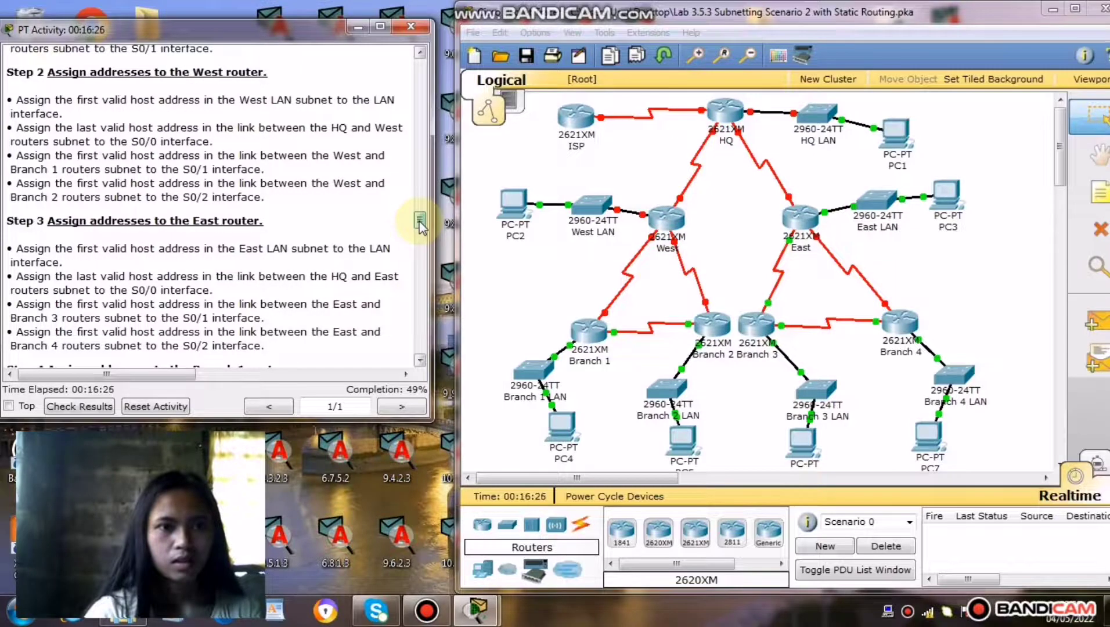
pyautogui.scroll(3, 421, 225)
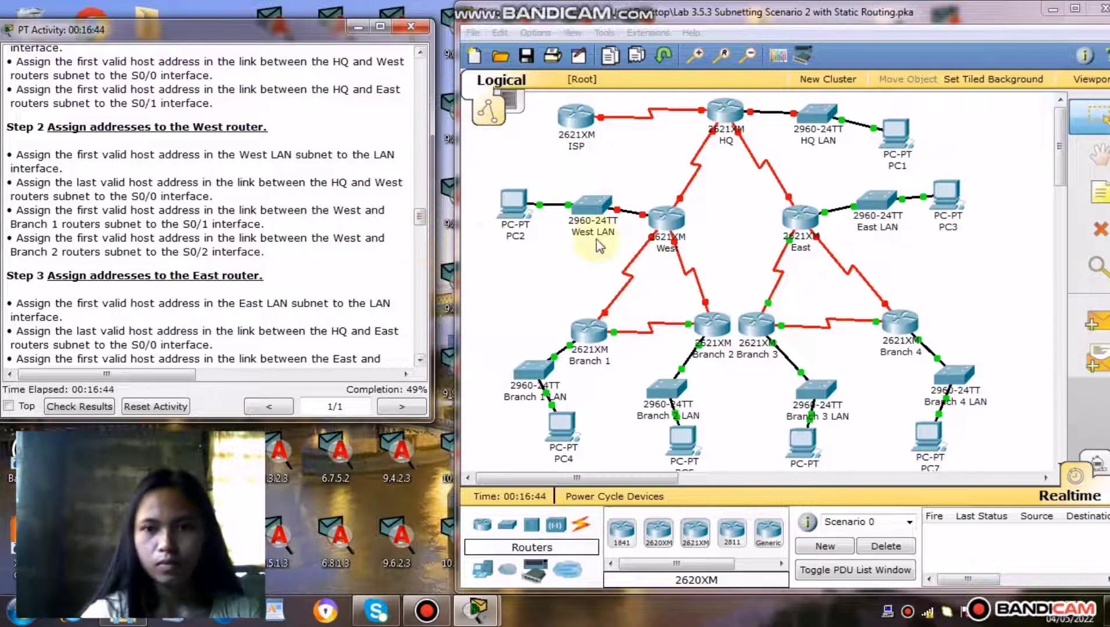
# Open the West router's command line and enter global configuration mode with en and config t
pyautogui.click(660, 218)
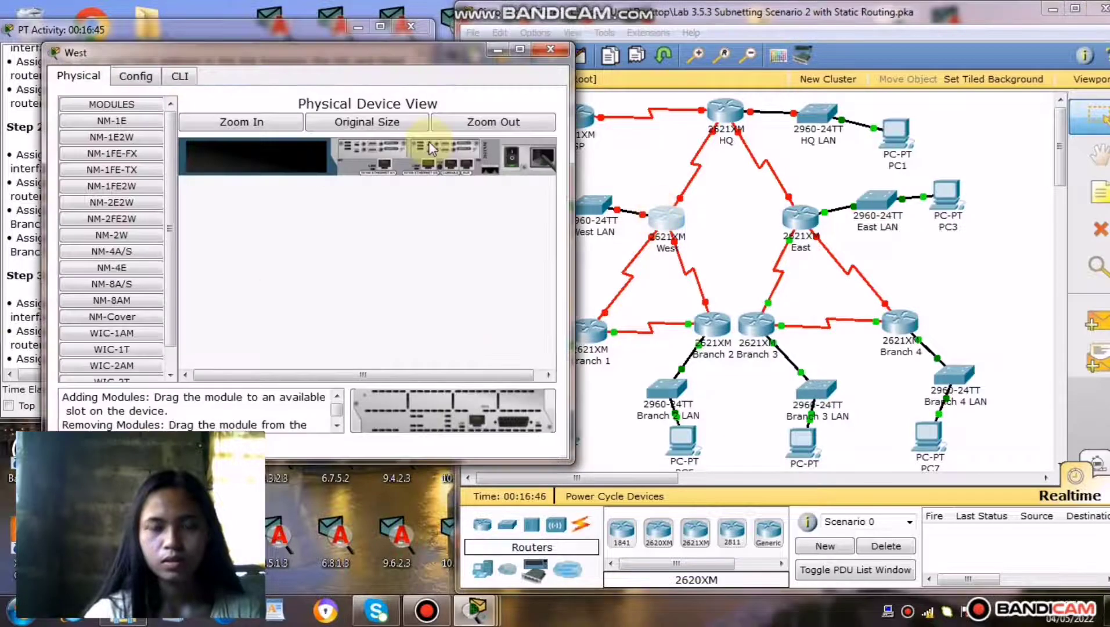
pyautogui.moveTo(315, 53); pyautogui.dragTo(713, 79)
pyautogui.click(610, 97)
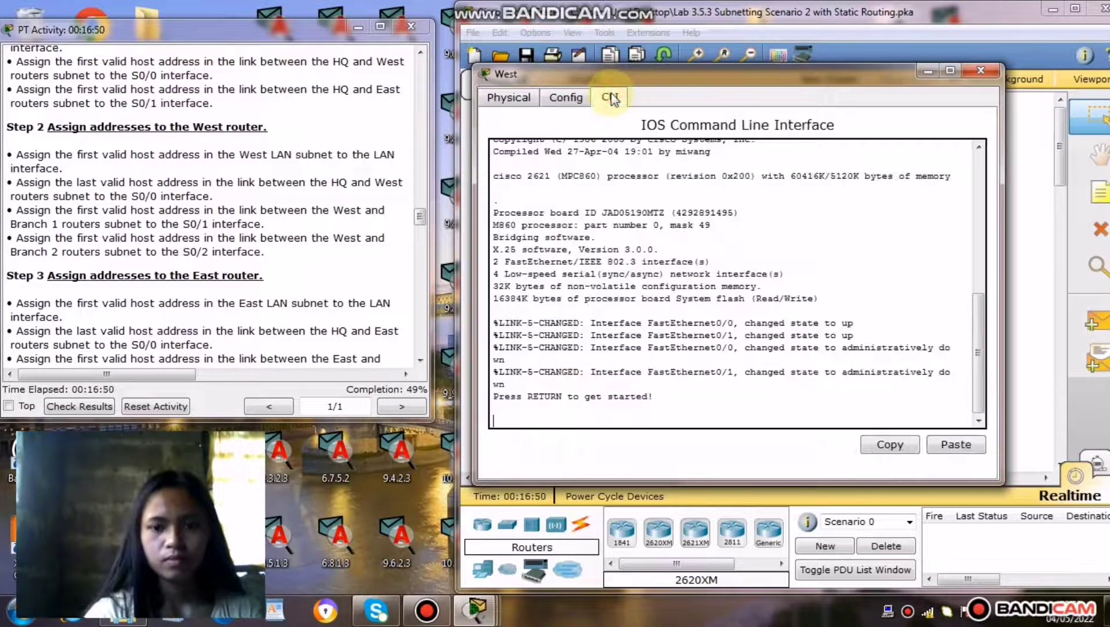
pyautogui.press('Return')
pyautogui.write('en')
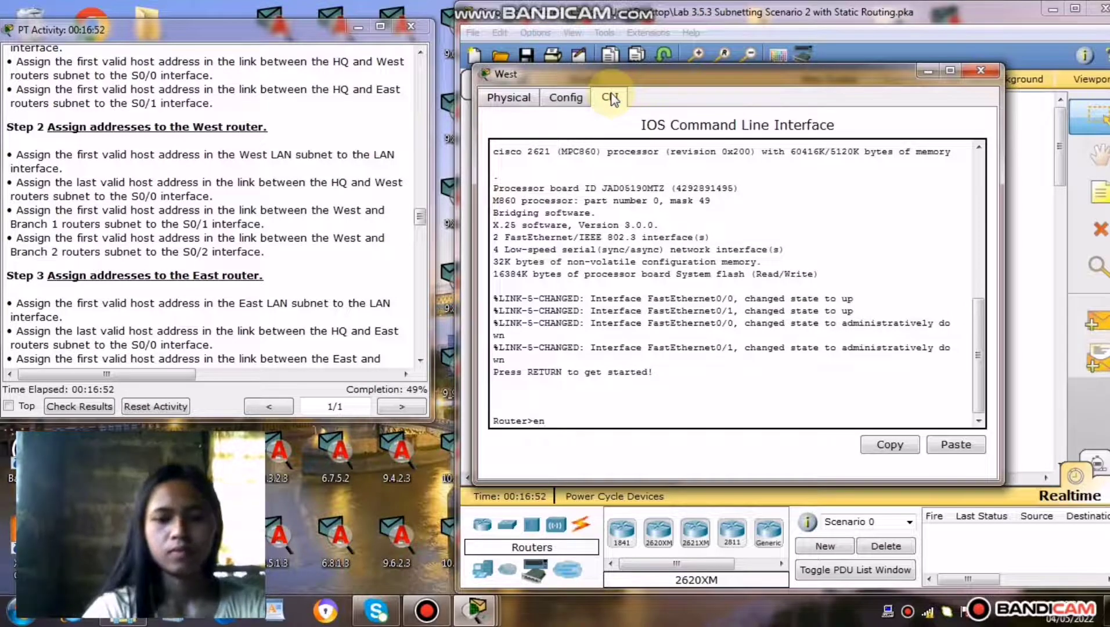
pyautogui.press('Return')
pyautogui.write('conf')
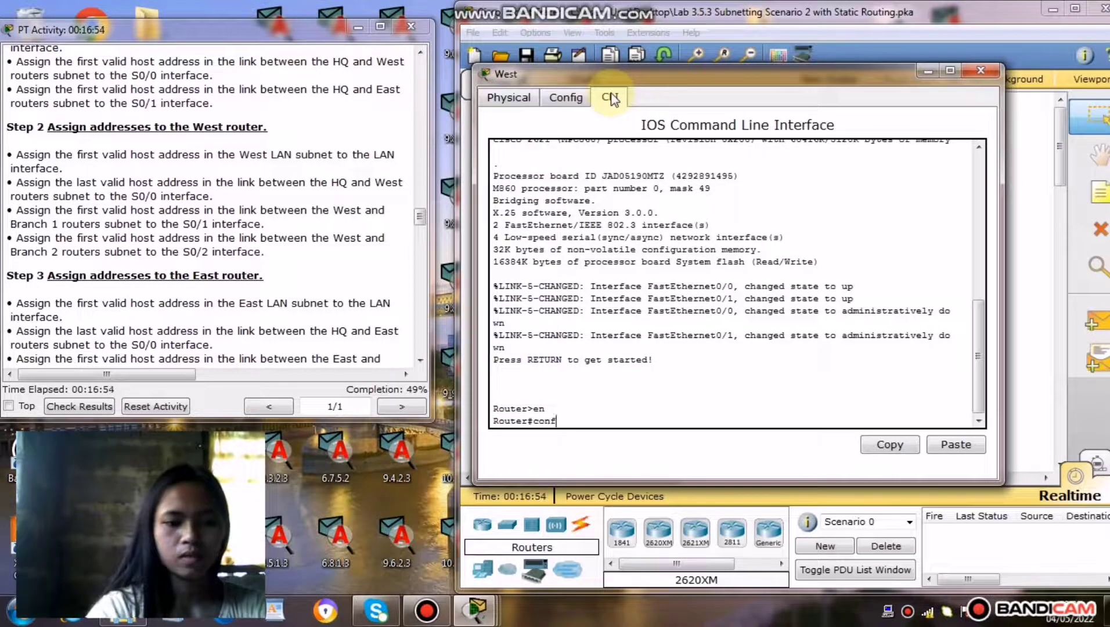
pyautogui.write('ig t')
pyautogui.press('Return')
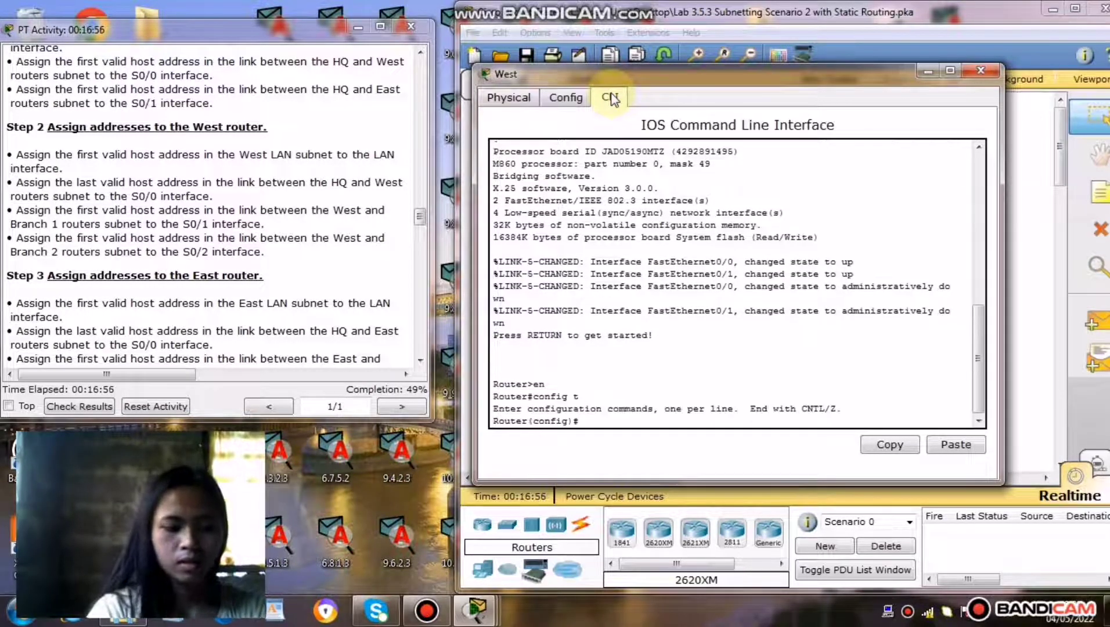
# Assign IP address 172.16.12.1 with subnet mask 255.255.254.0 to the West router's fa0/0 interface
pyautogui.write('inte')
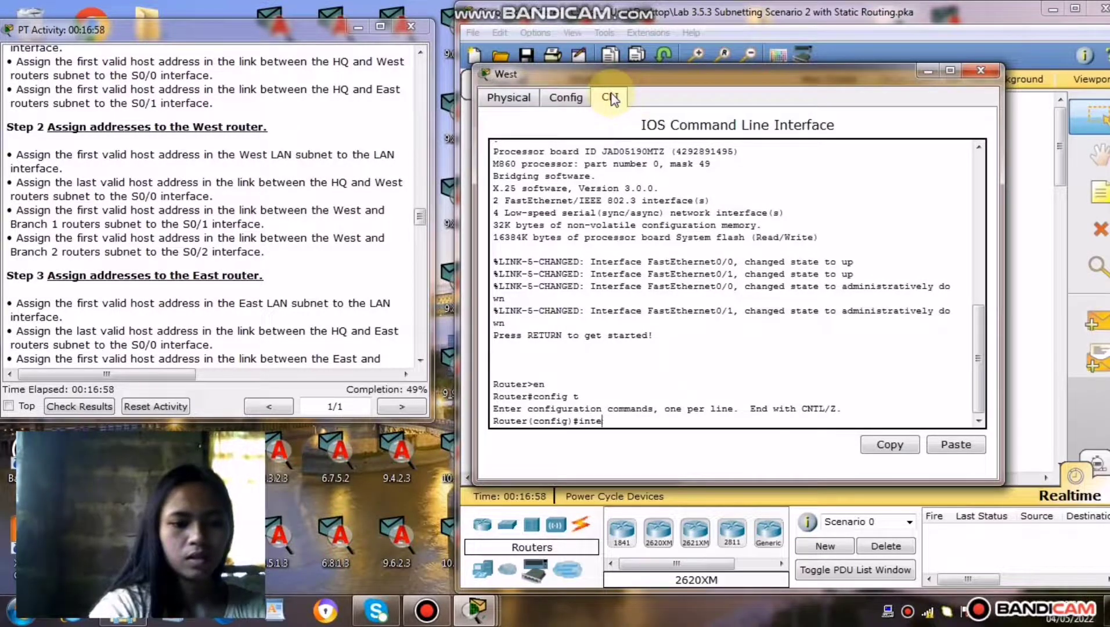
pyautogui.write('rface fa')
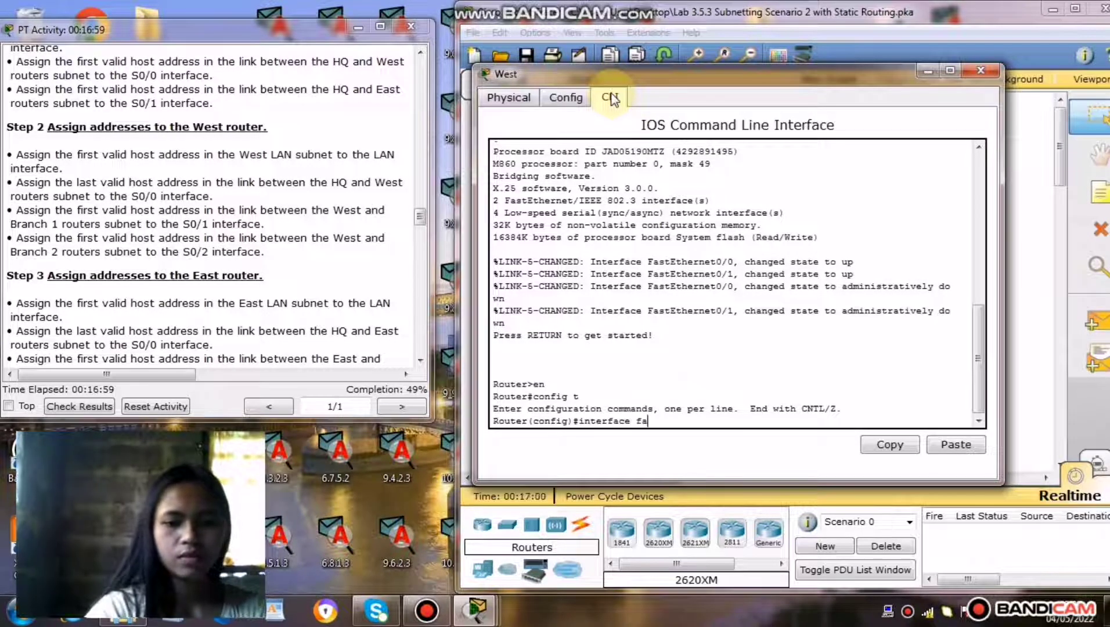
pyautogui.write('0/0')
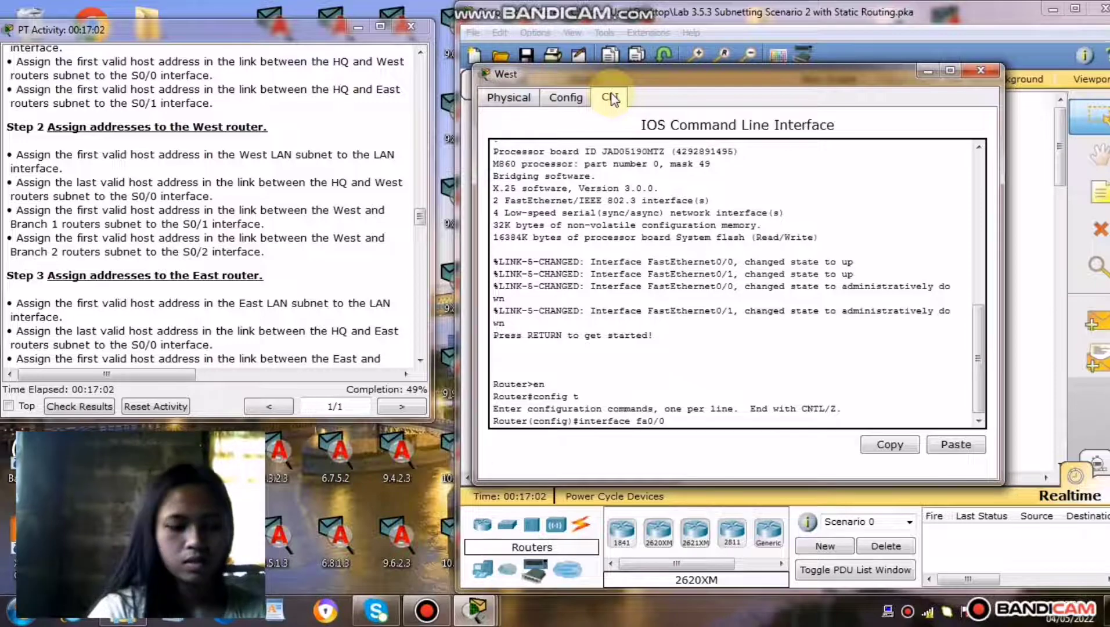
pyautogui.press('Return')
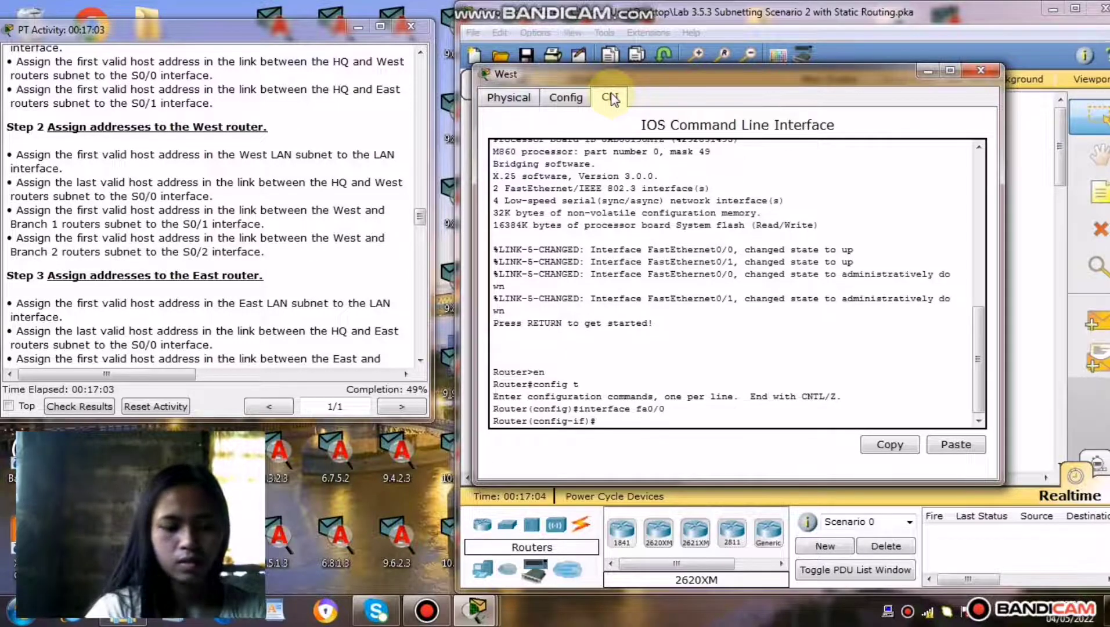
pyautogui.write('ip address ')
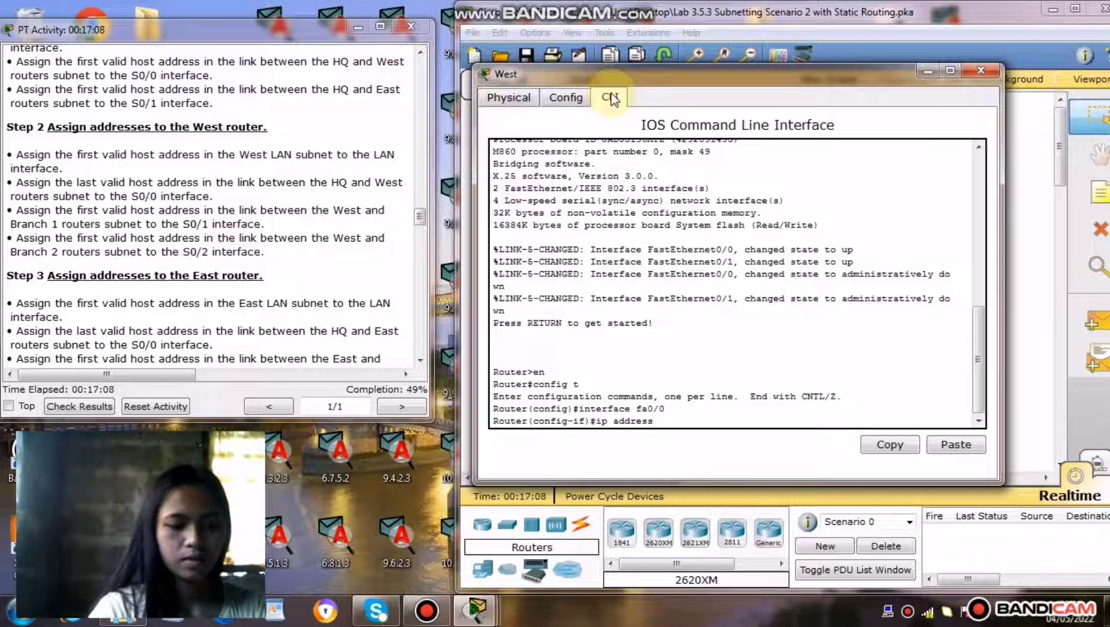
pyautogui.write('172')
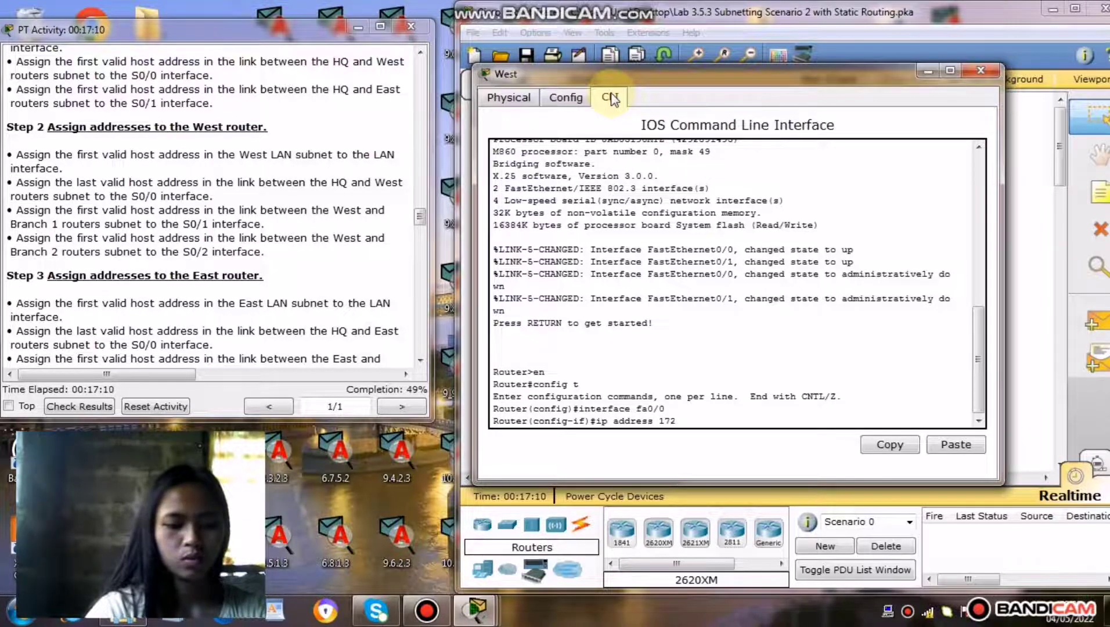
pyautogui.write('.16.12')
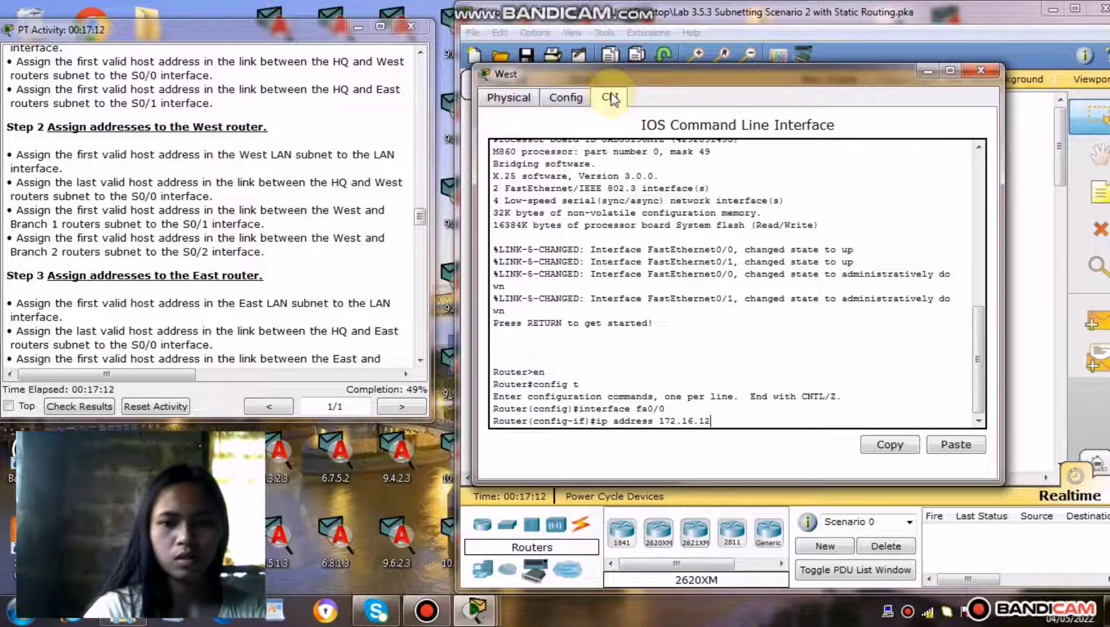
pyautogui.write('.1')
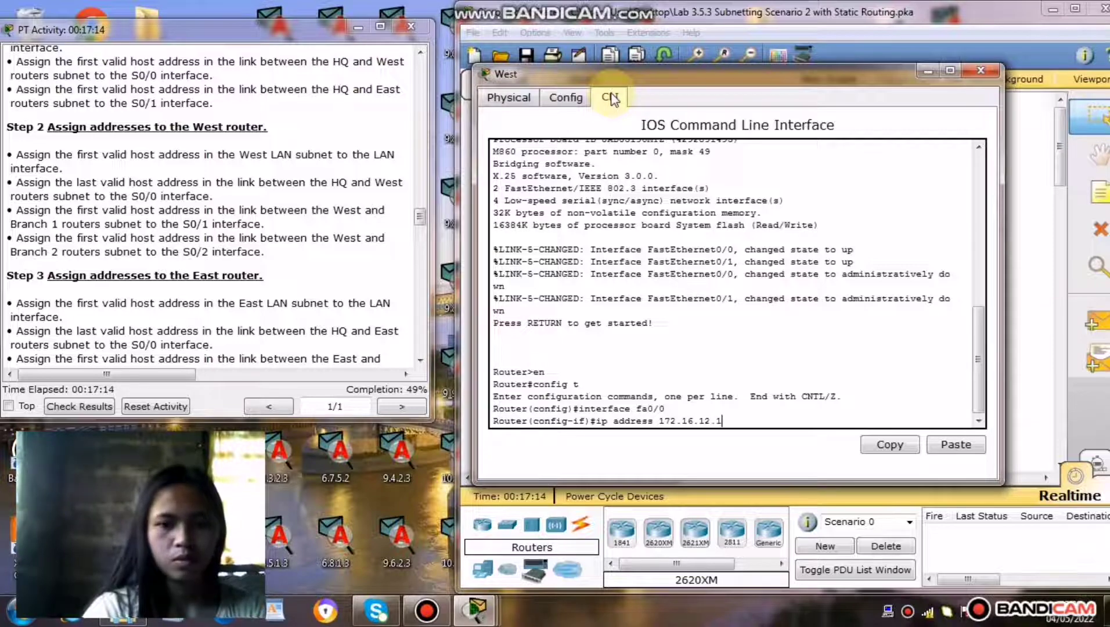
pyautogui.write(' 255.2')
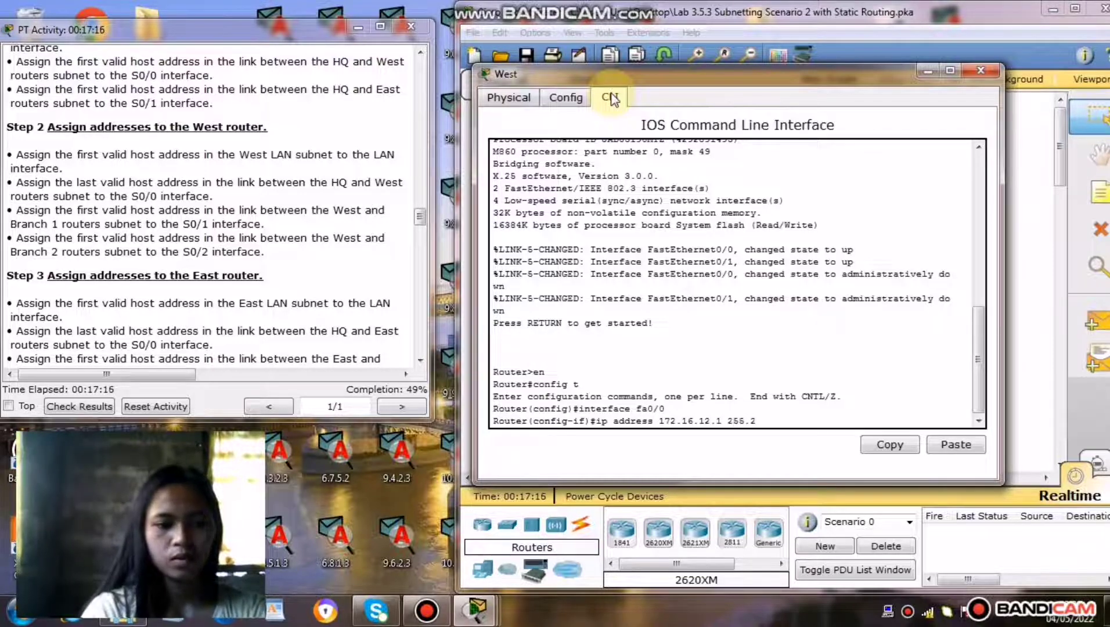
pyautogui.write('55')
pyautogui.write('.254.0')
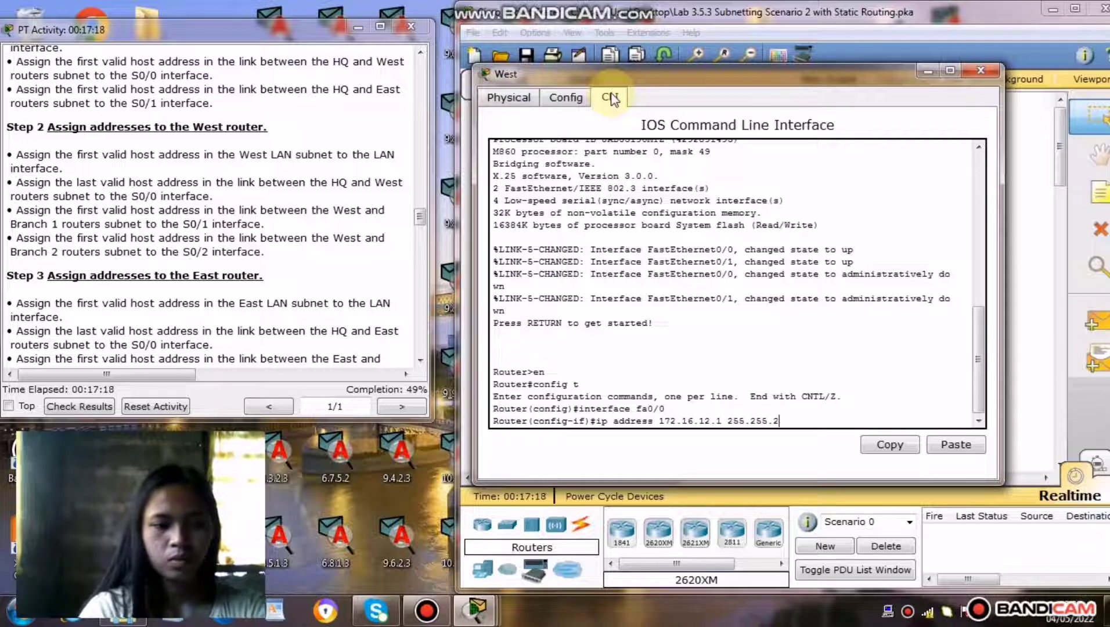
pyautogui.press('Return')
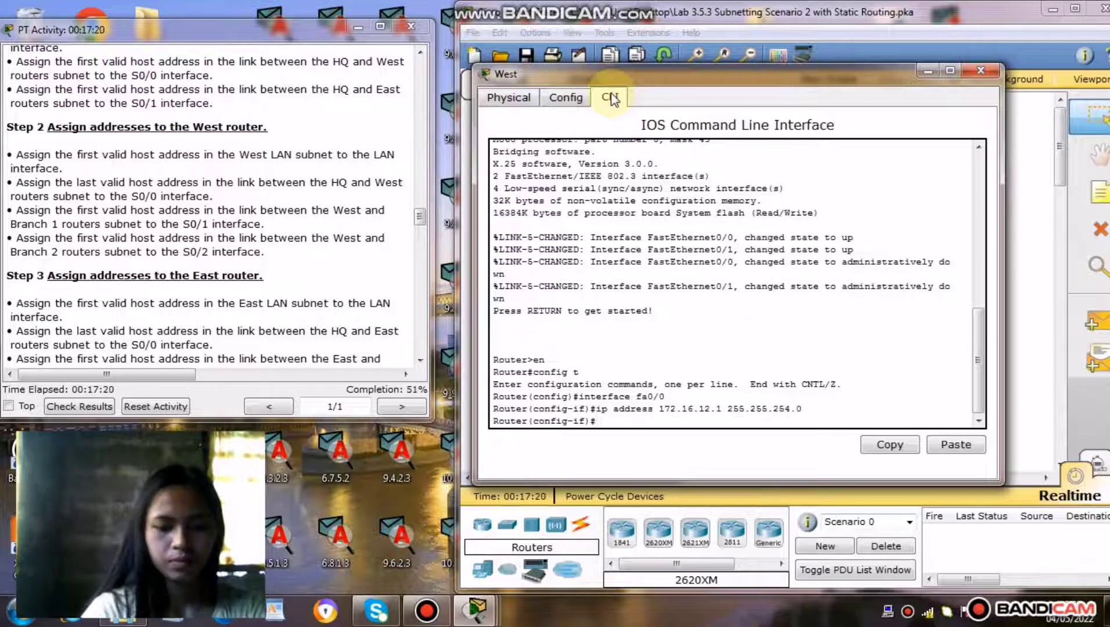
# Enable the West router's fa0/0 interface with no shutdown
pyautogui.write('no s')
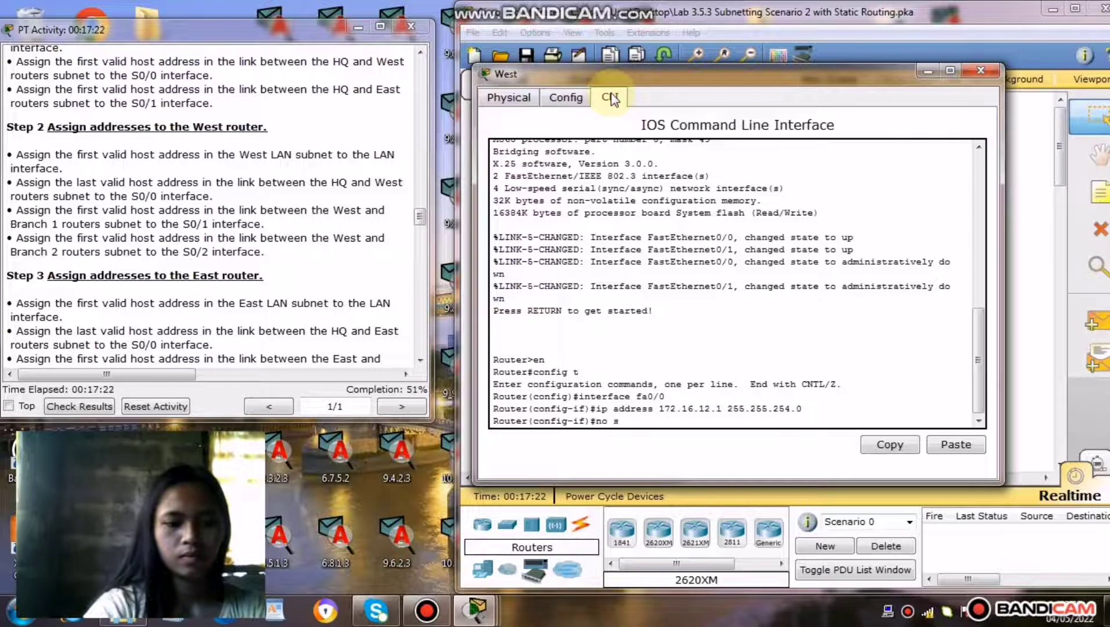
pyautogui.write('hutdown')
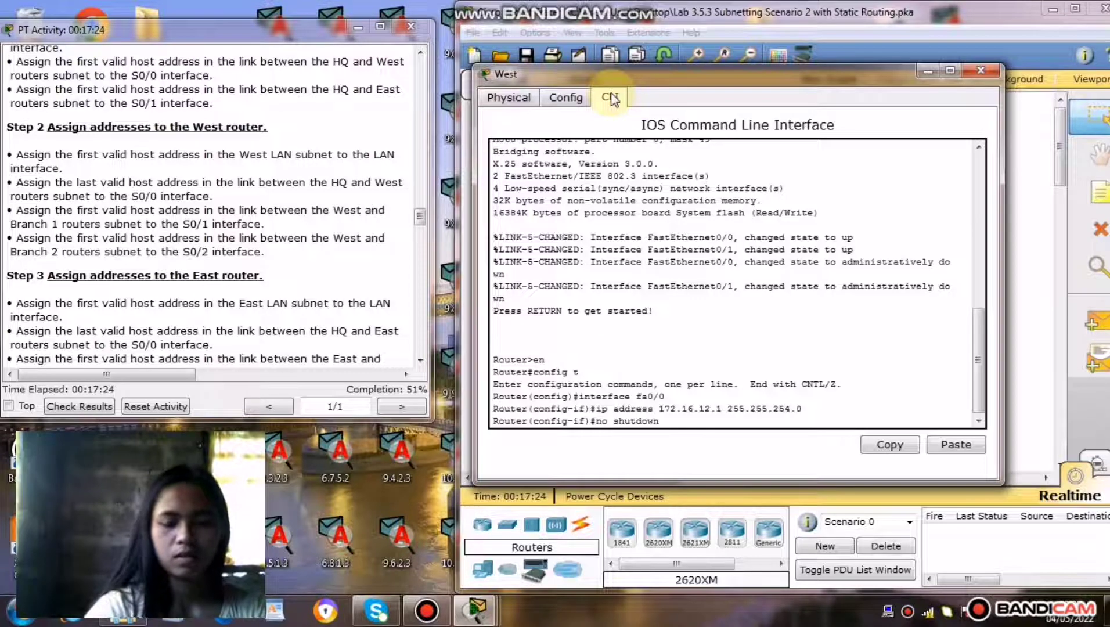
pyautogui.press('Return')
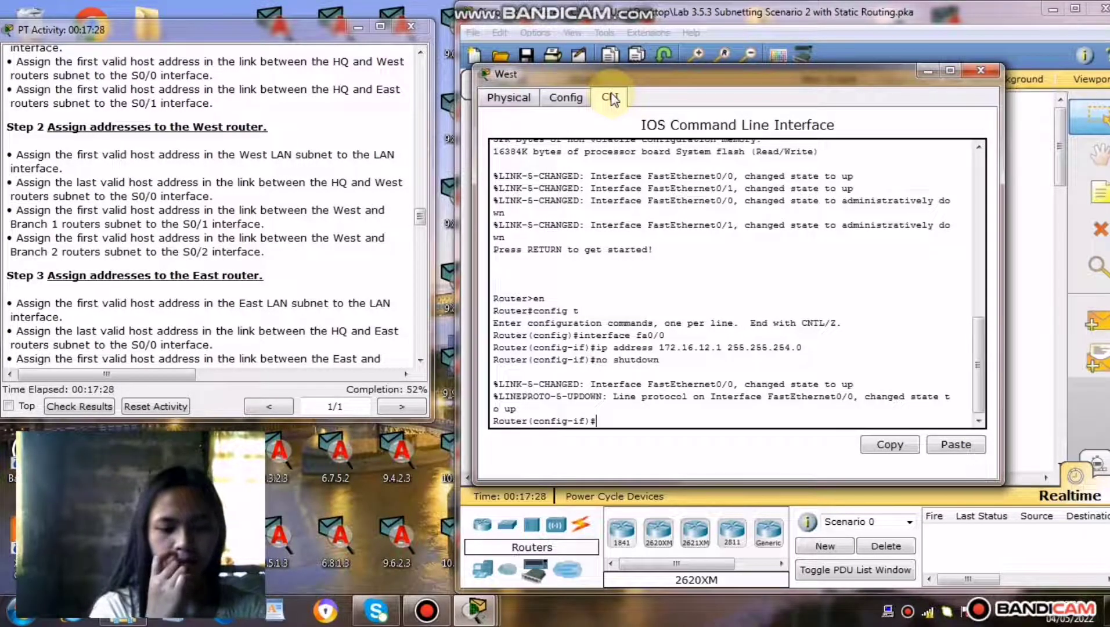
# Try to switch to configuring the West router's s0/0 interface
pyautogui.write('interafce')
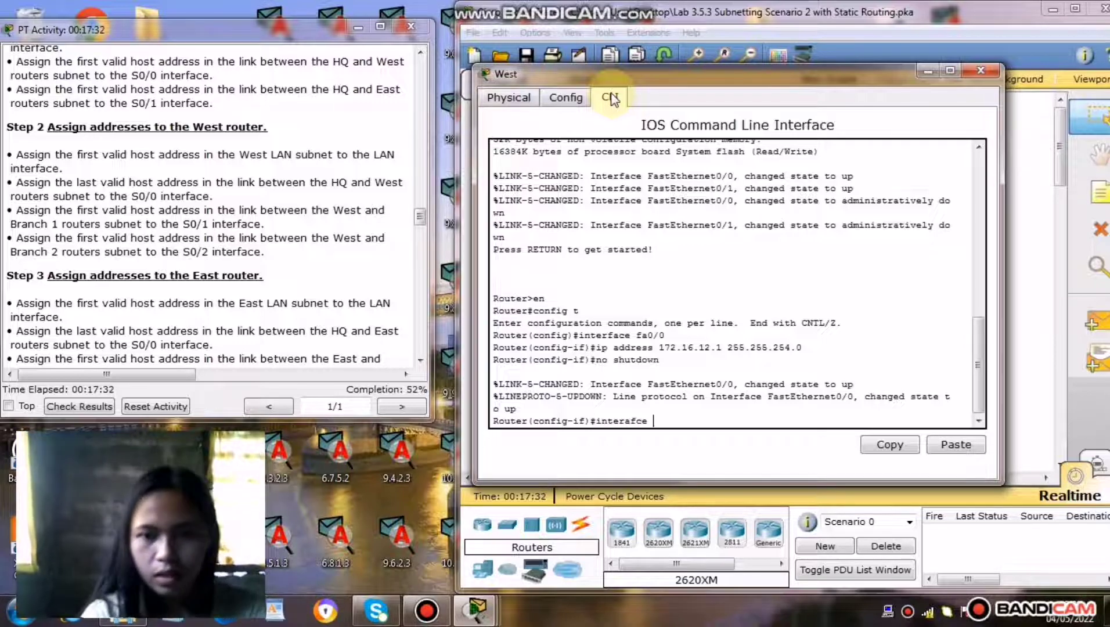
pyautogui.press('BackSpace')
pyautogui.press('BackSpace')
pyautogui.write('ace ')
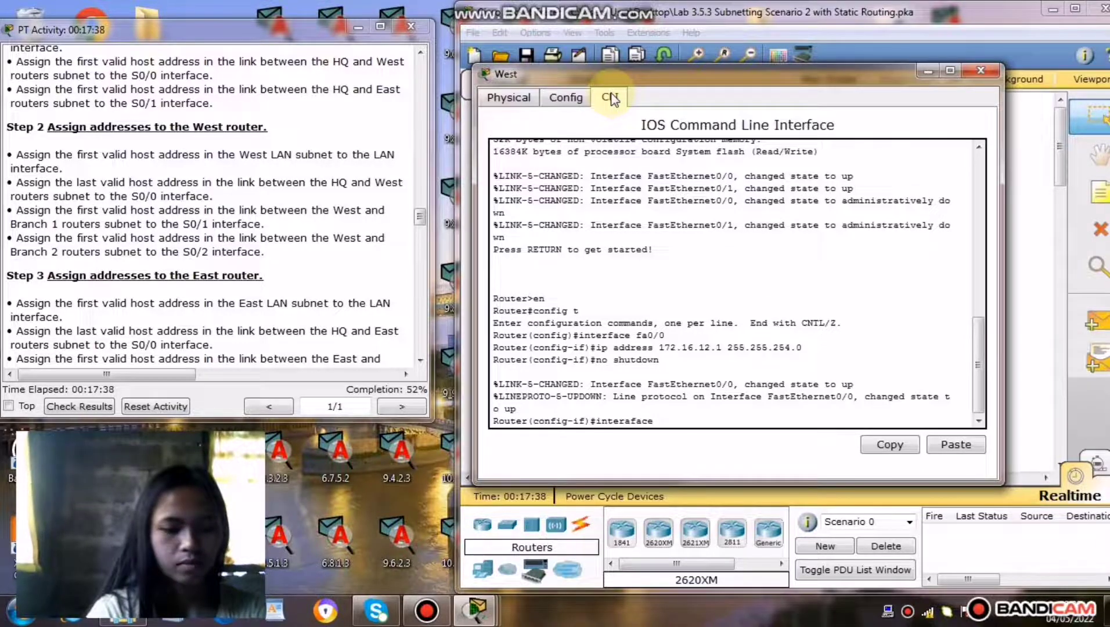
pyautogui.write('s0/0')
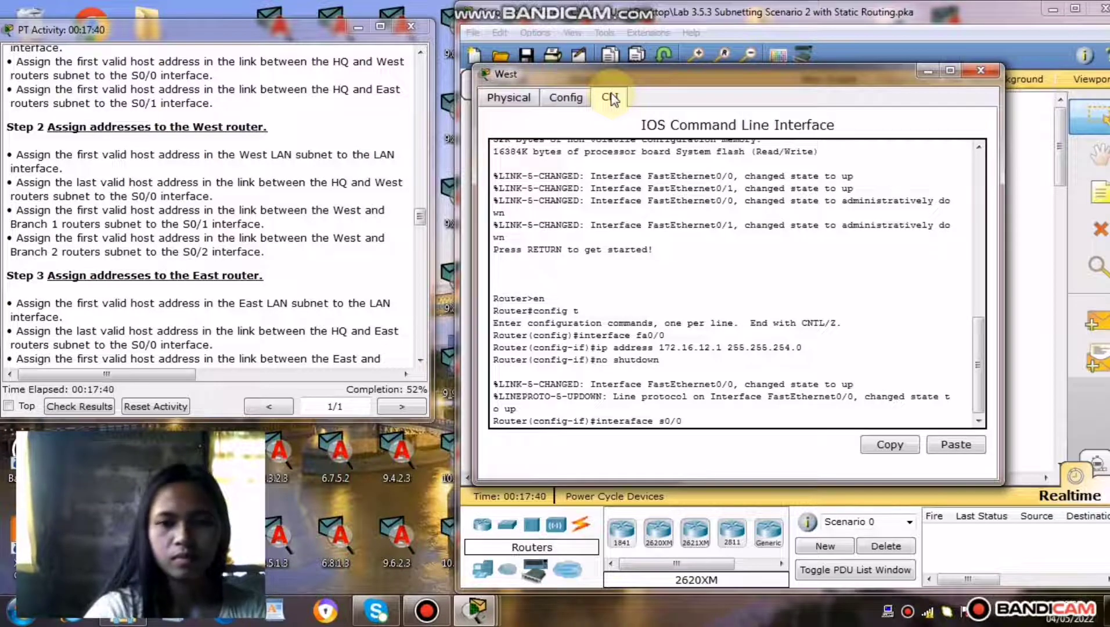
pyautogui.press('Return')
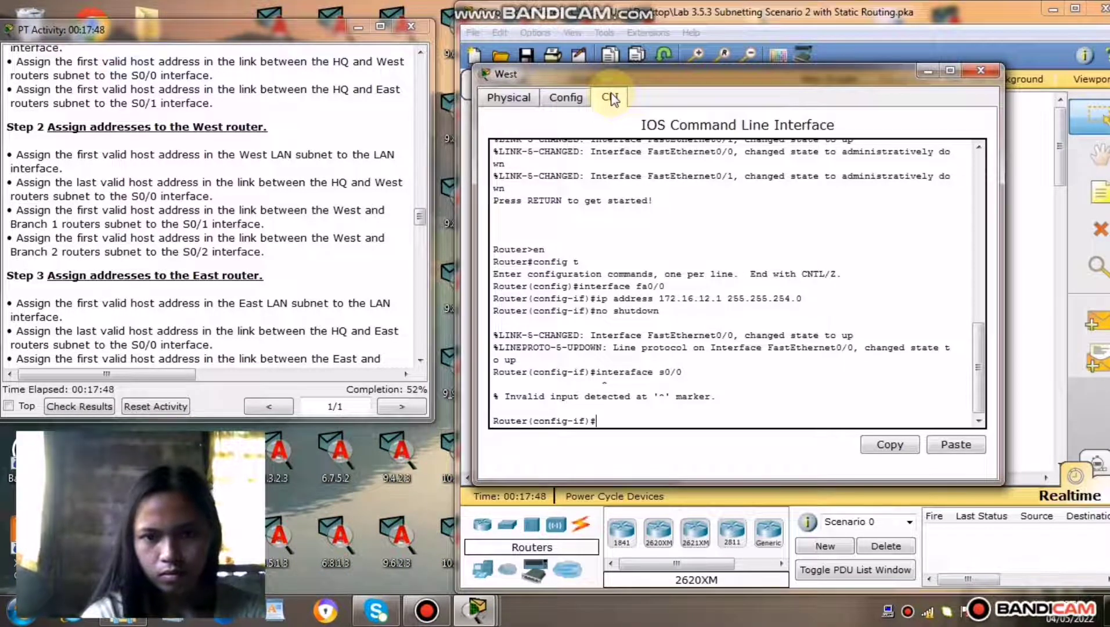
# Assign IP address 172.16.15.254 with subnet mask 255.255.254.0 to the West router's s0/0 interface
pyautogui.write('int')
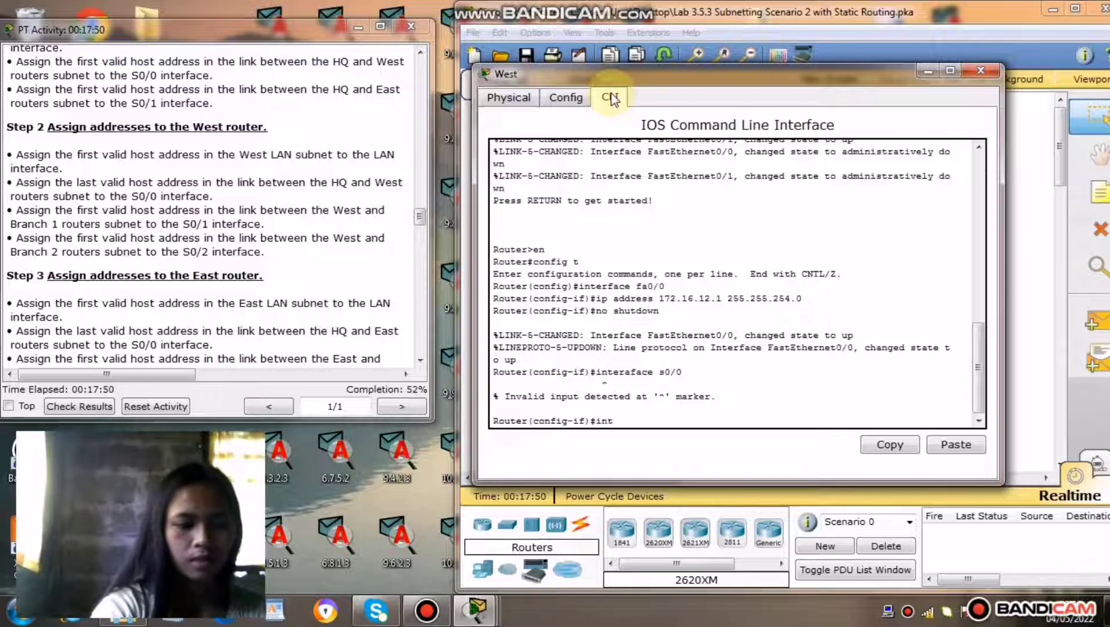
pyautogui.write('erface')
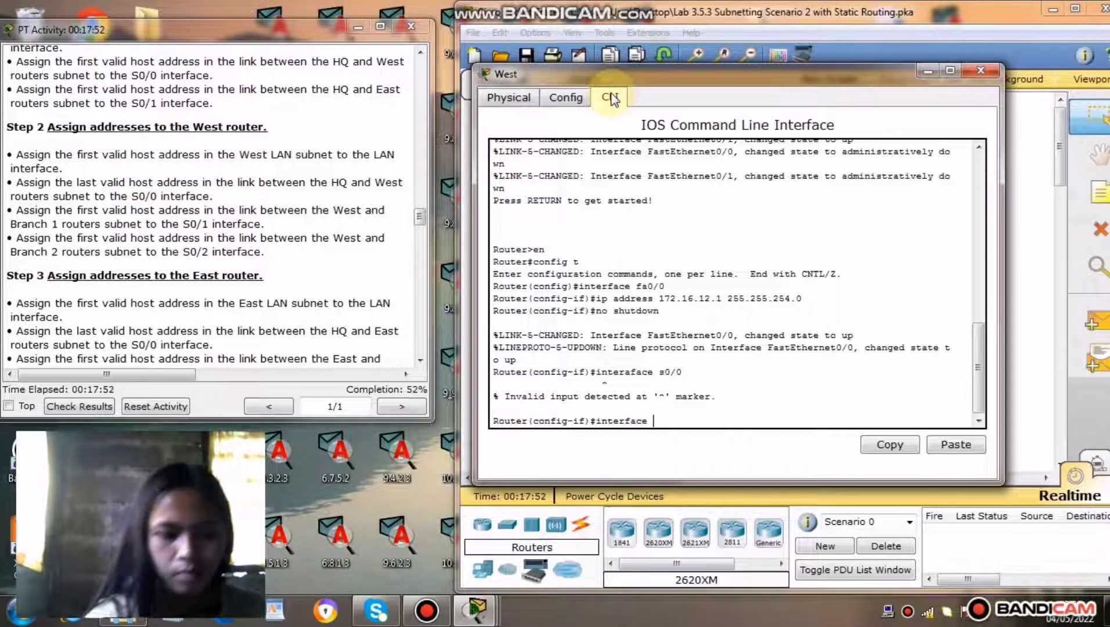
pyautogui.write(' s0/0')
pyautogui.press('Return')
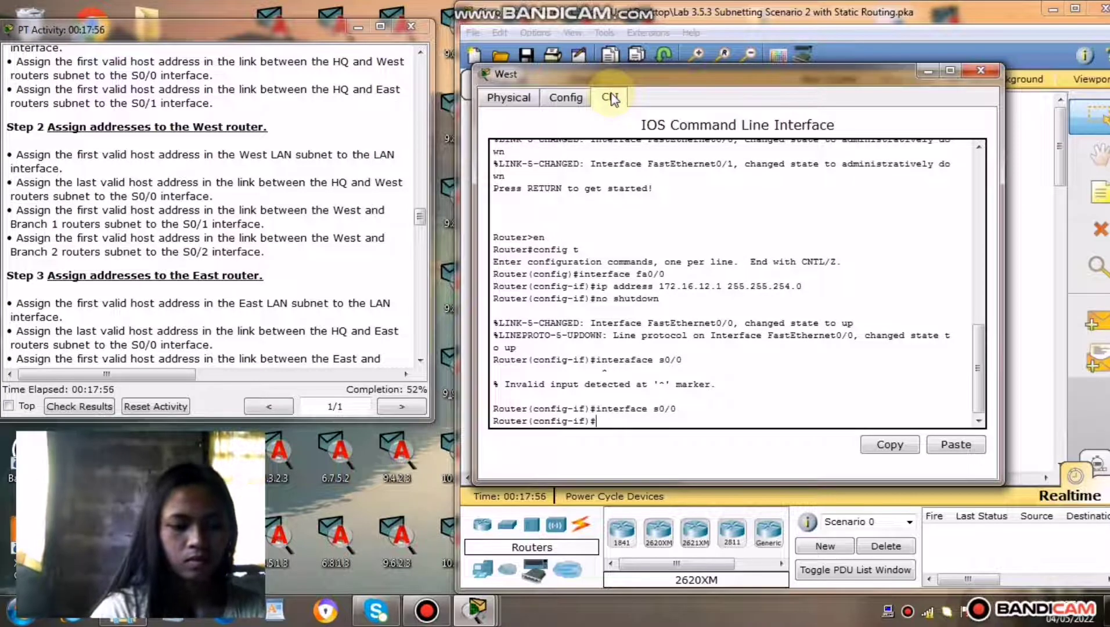
pyautogui.write('ip address ')
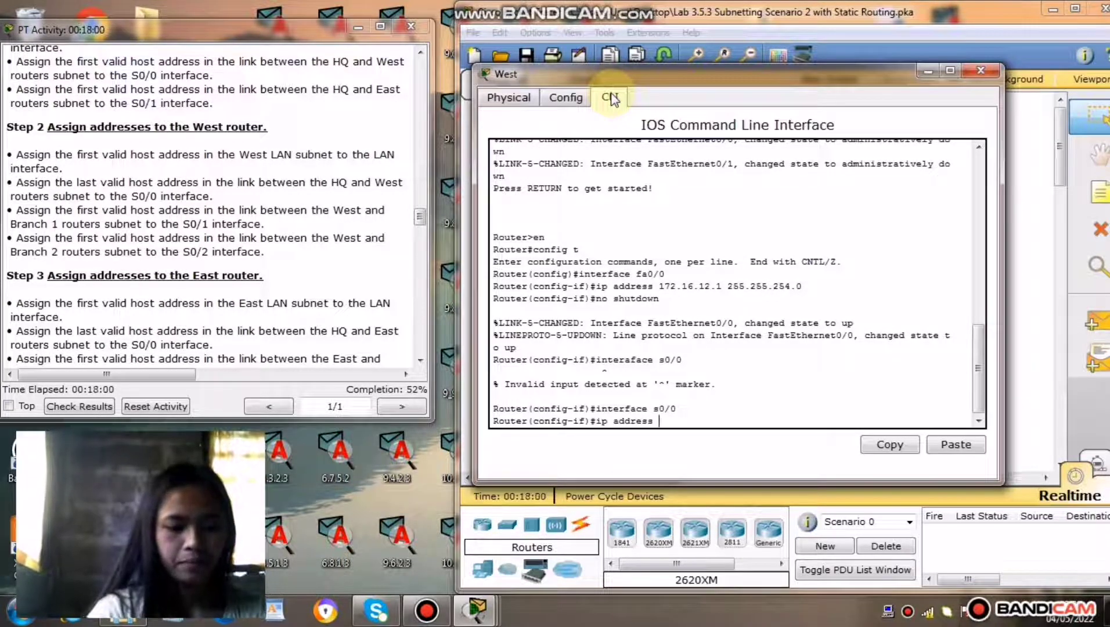
pyautogui.write('172')
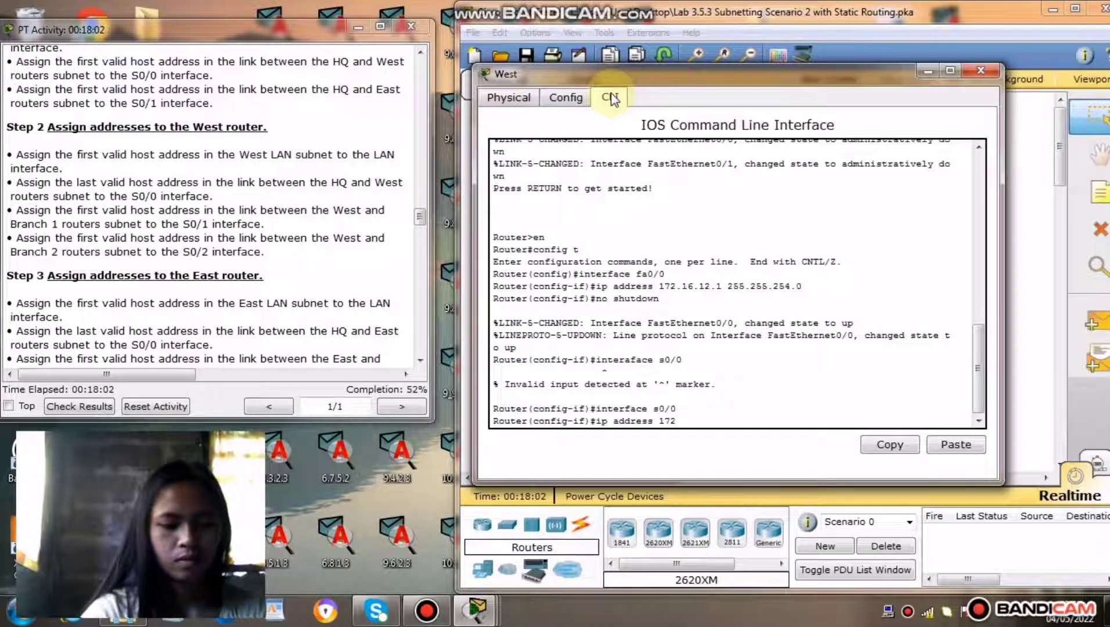
pyautogui.write('.')
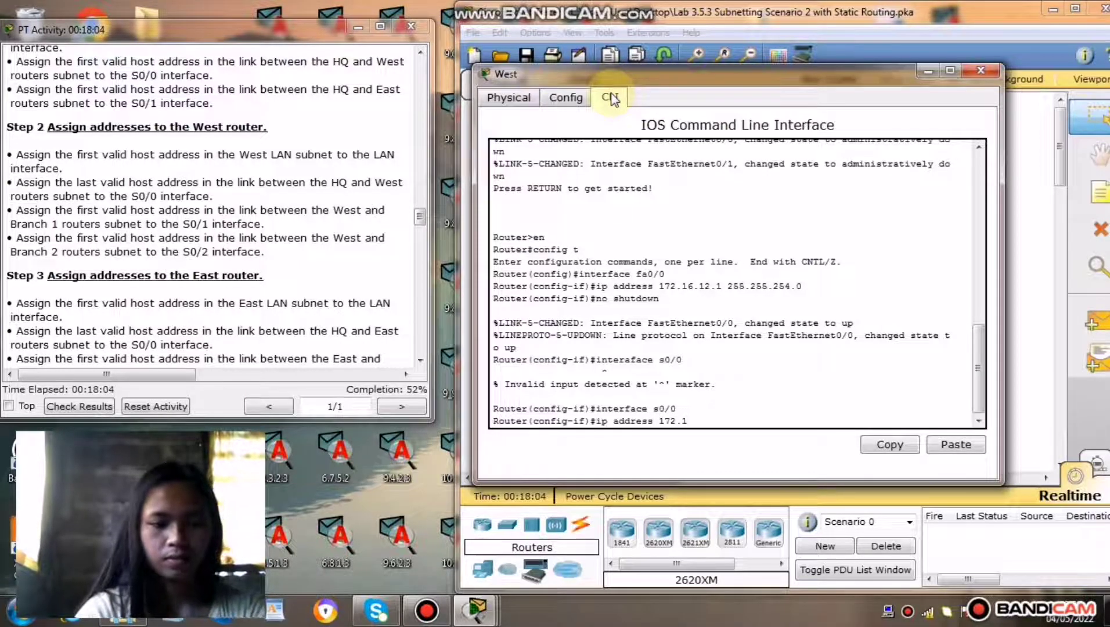
pyautogui.write('16.1')
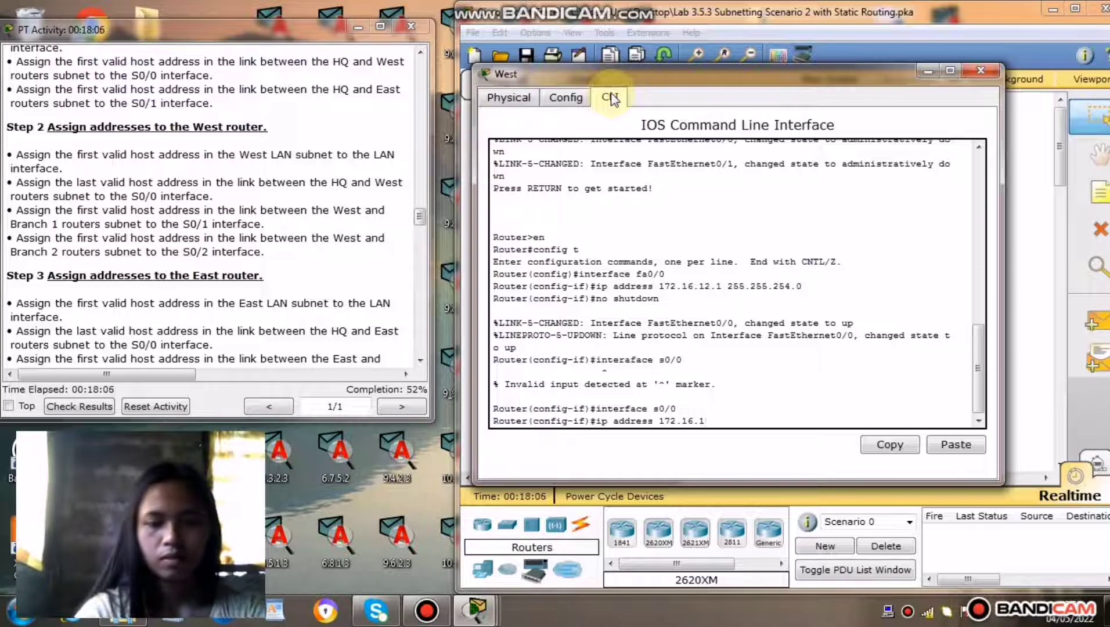
pyautogui.write('5.')
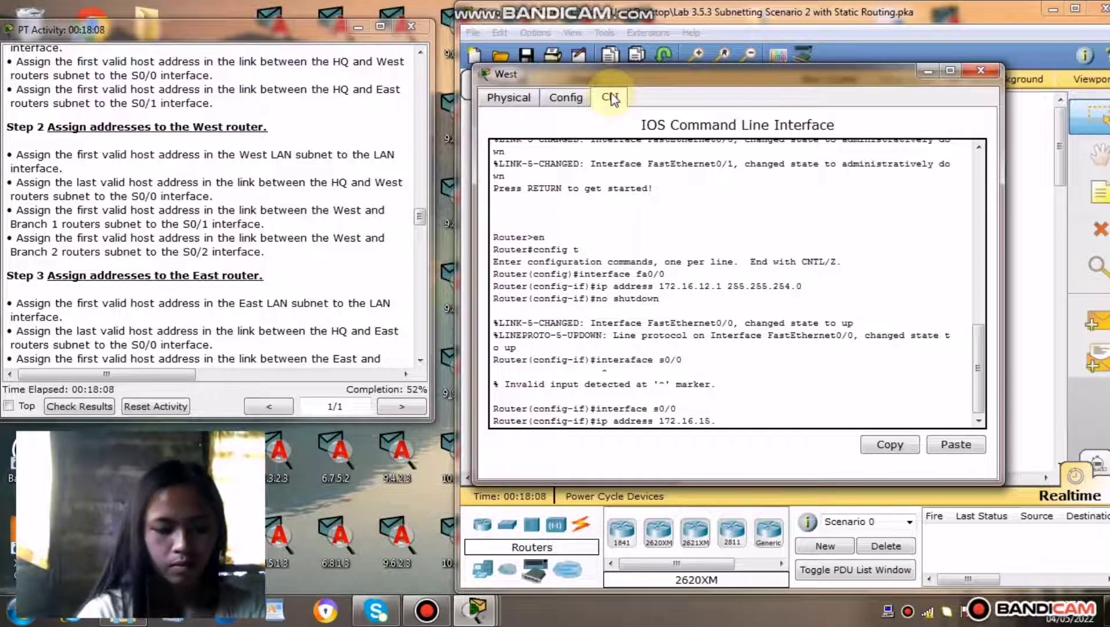
pyautogui.write('254 ')
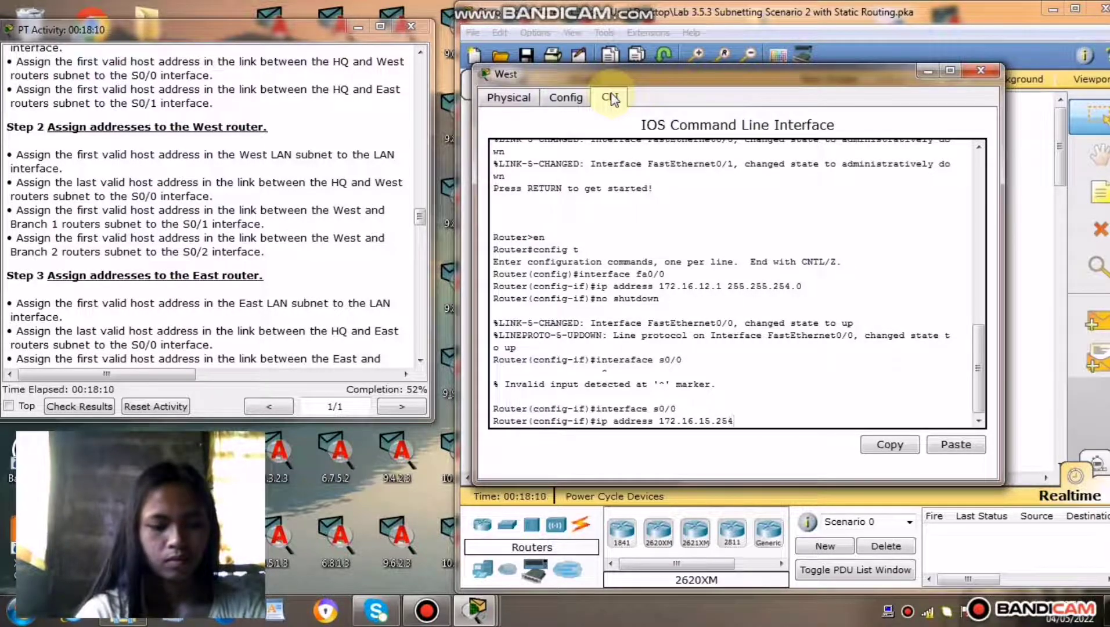
pyautogui.write('255.2')
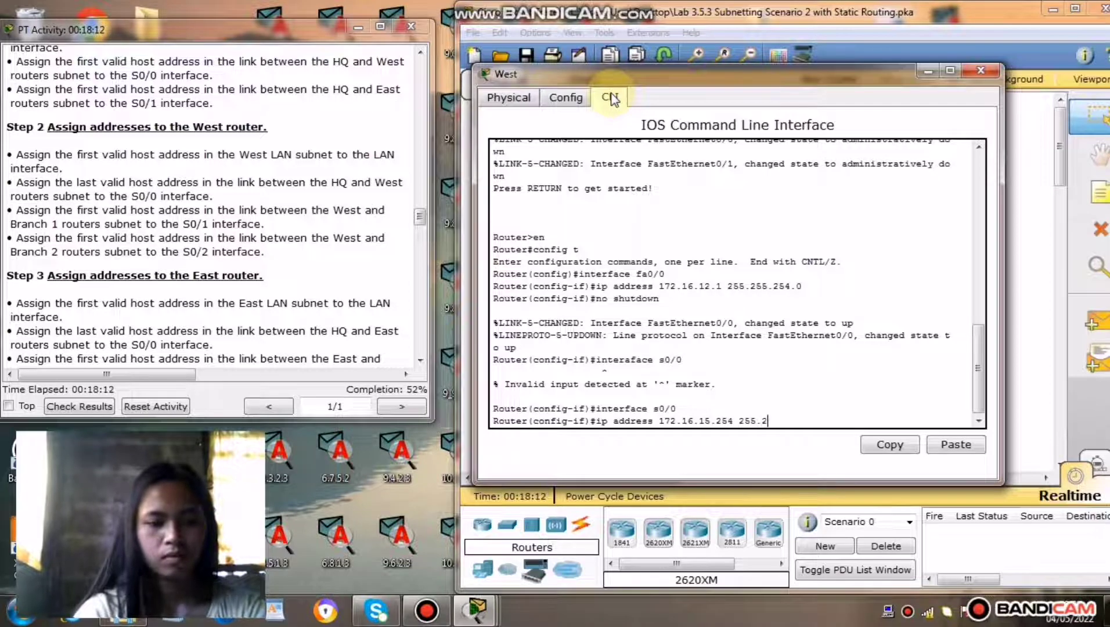
pyautogui.write('55.254')
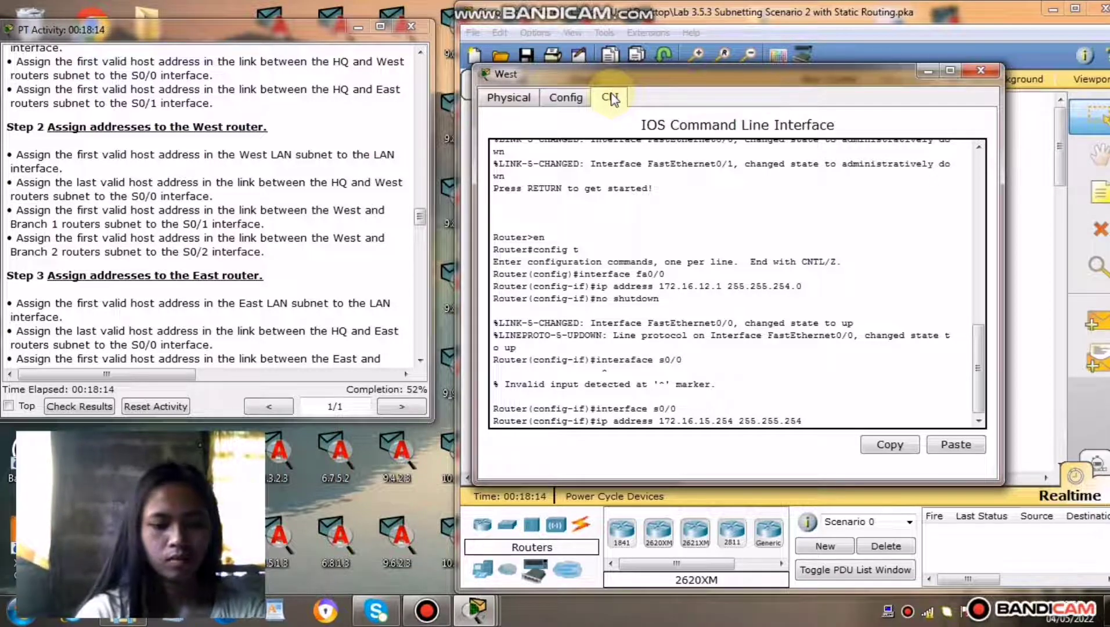
pyautogui.write('.0')
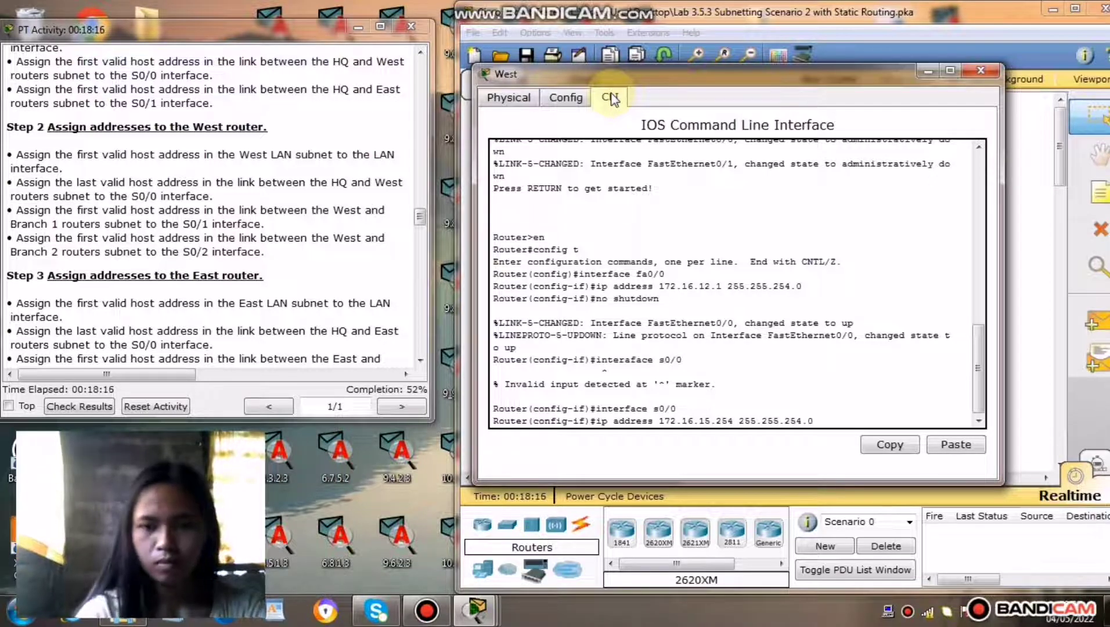
pyautogui.press('Return')
# Enable the West router's s0/0 interface with no shutdown
pyautogui.write('n')
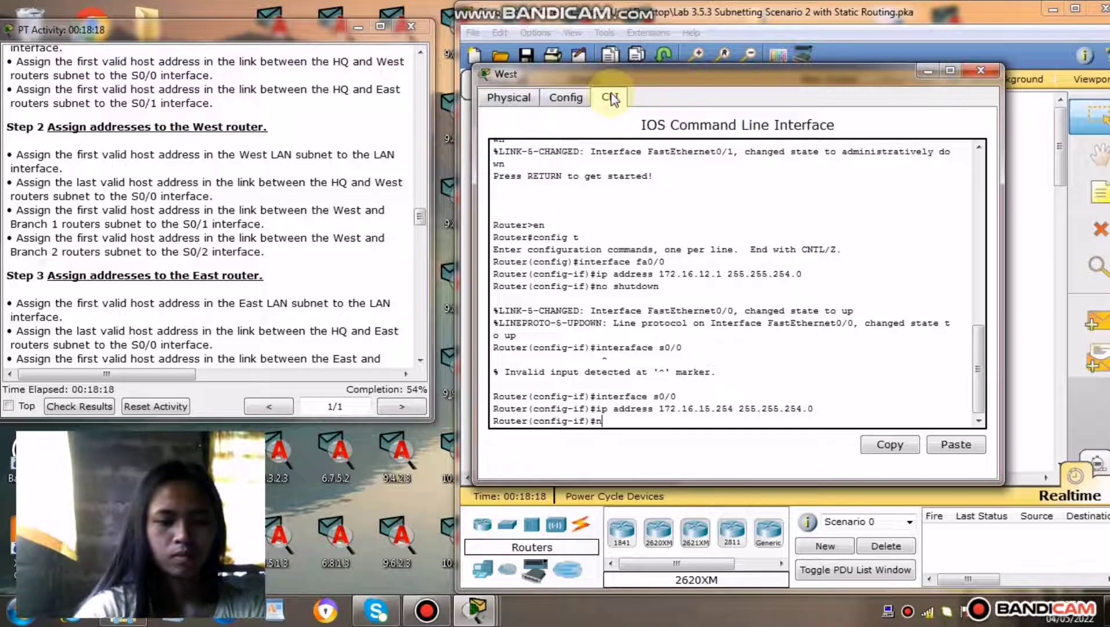
pyautogui.write('o shutdown')
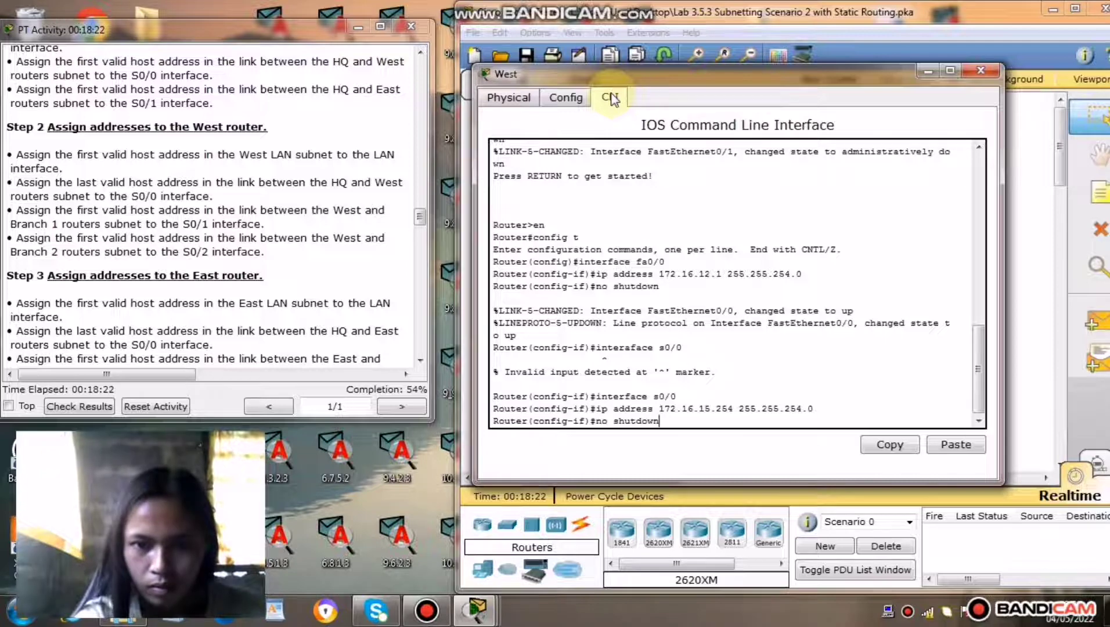
pyautogui.press('Return')
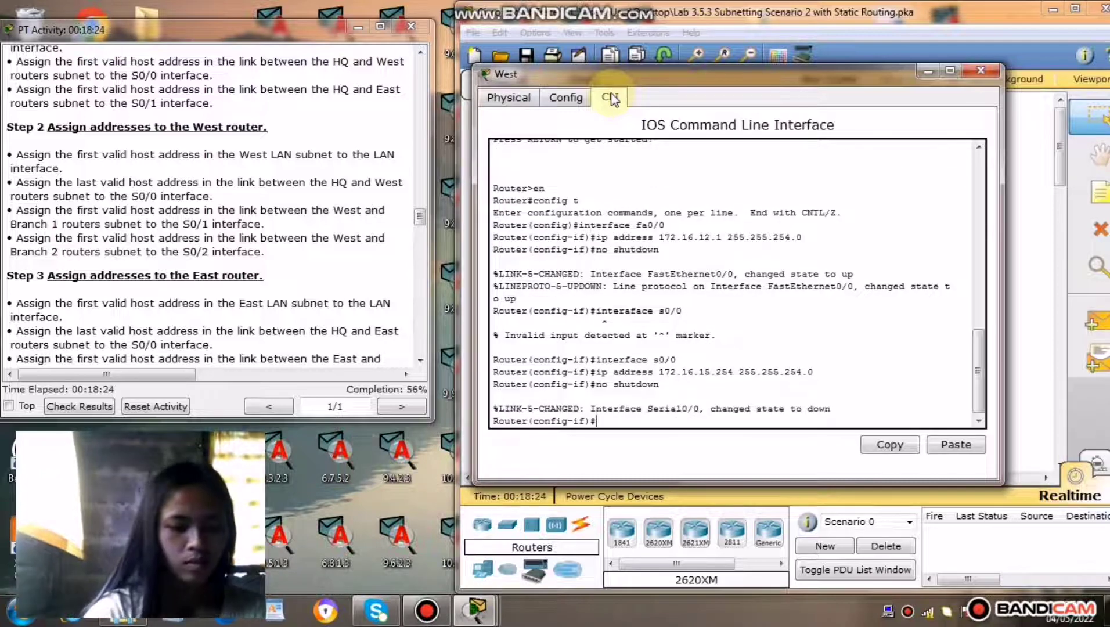
# Try to switch to configuring the West router's s0/1 interface
pyautogui.write('inter')
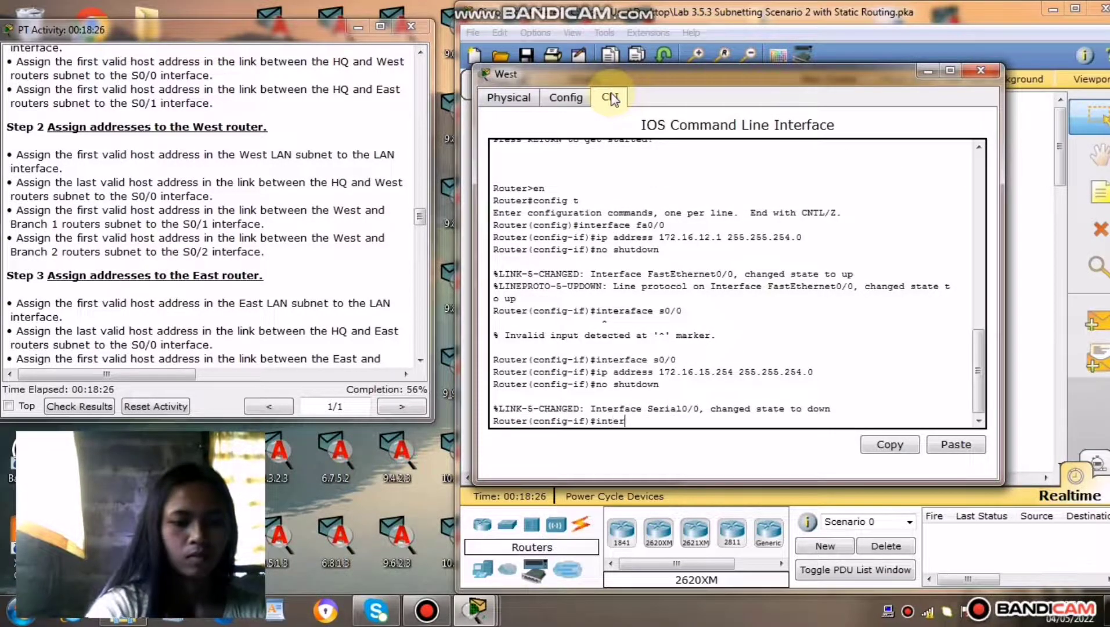
pyautogui.write('ace s0/1')
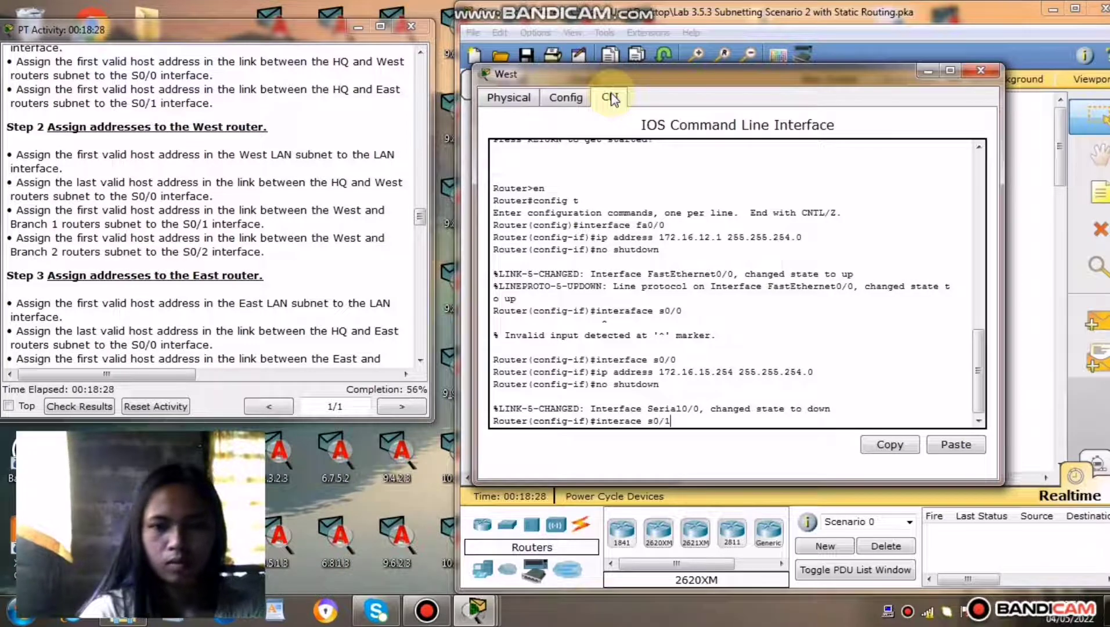
pyautogui.press('Return')
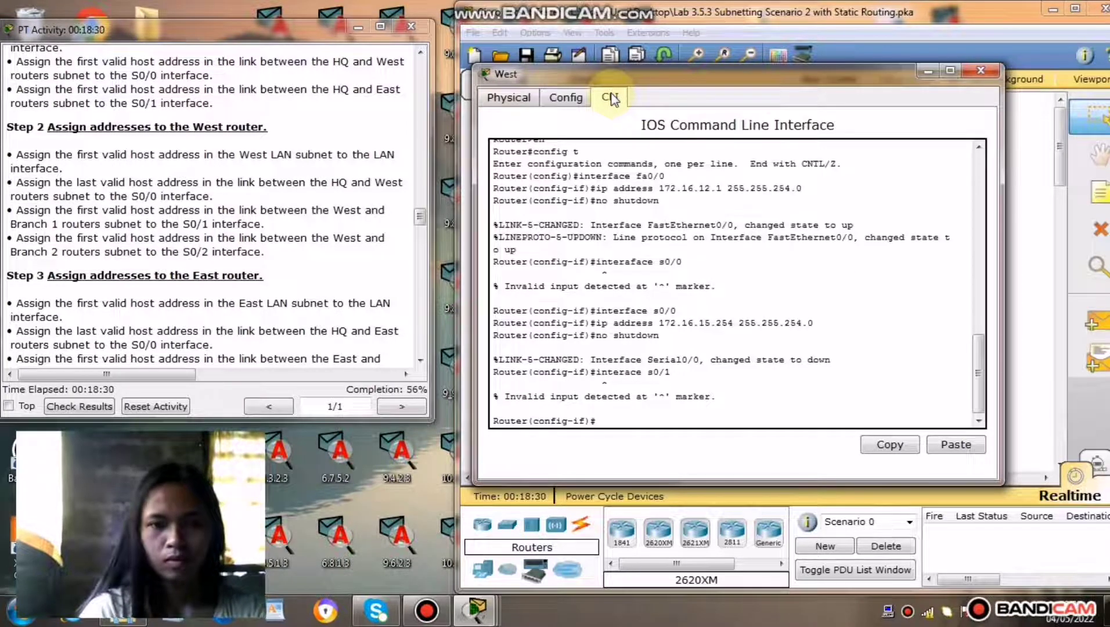
# Assign IP address 172.16.8.1 with subnet mask 255.255.254.0 to the West router's currently selected interface
pyautogui.write('ip a')
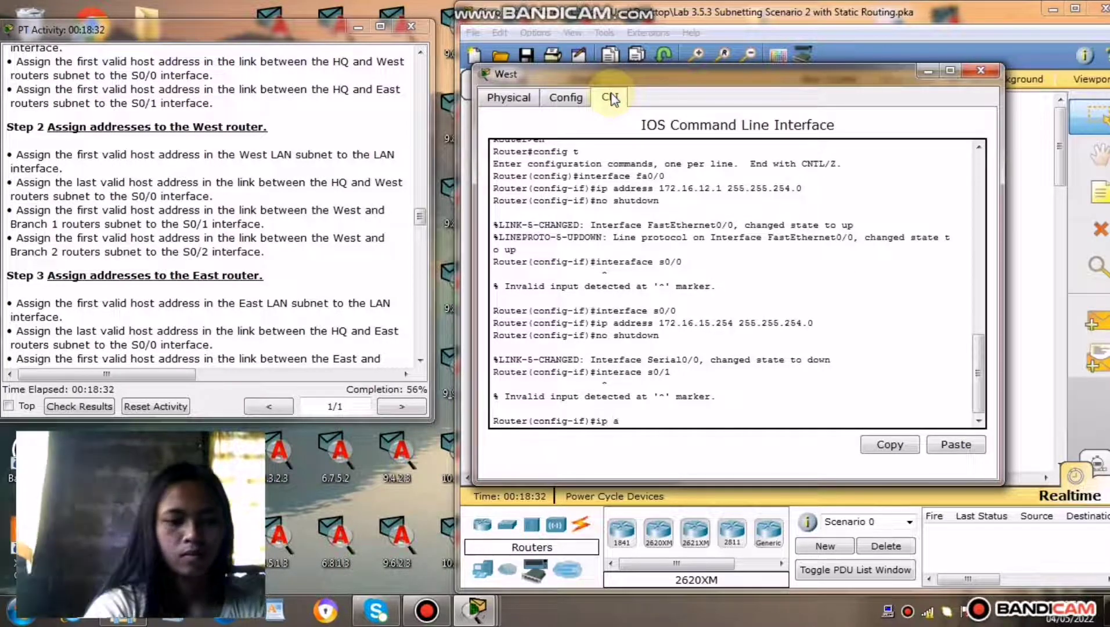
pyautogui.write('d')
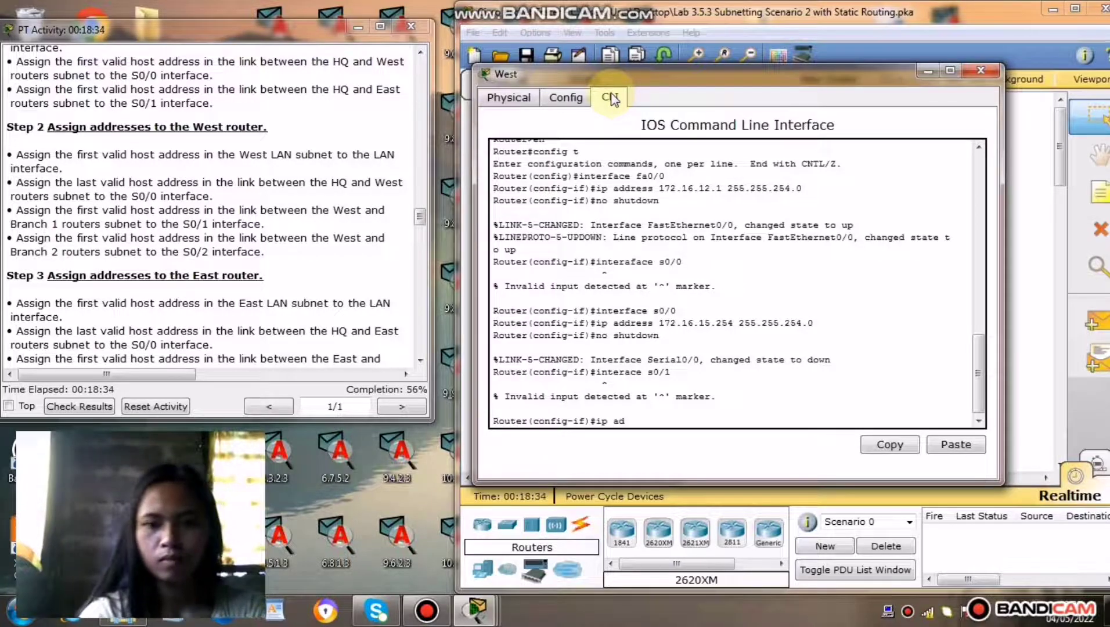
pyautogui.write('dress ')
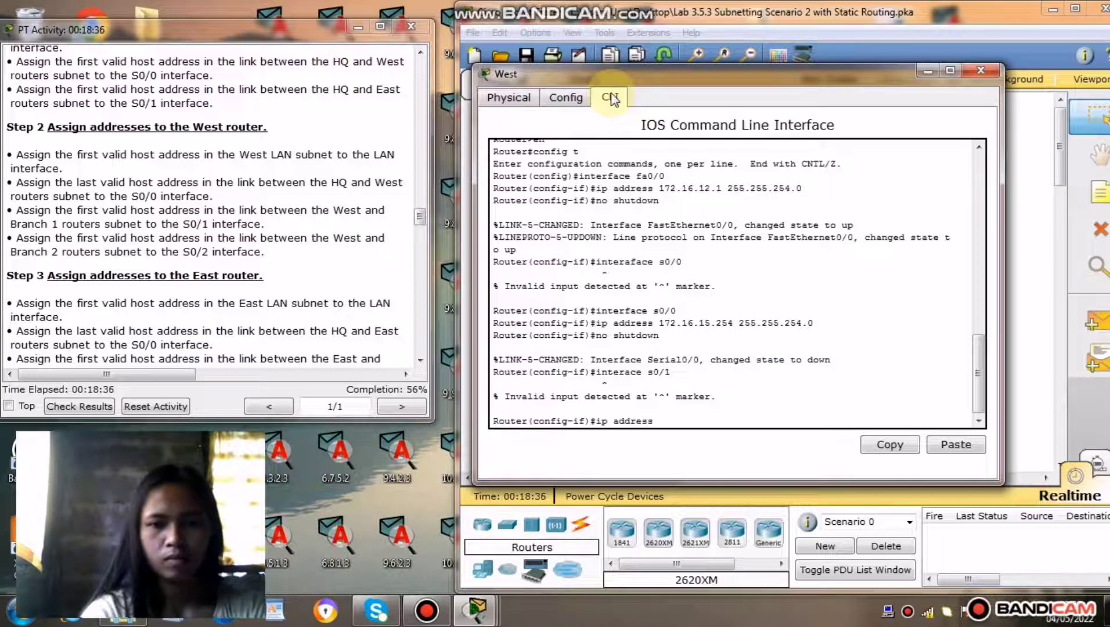
pyautogui.write('172.16')
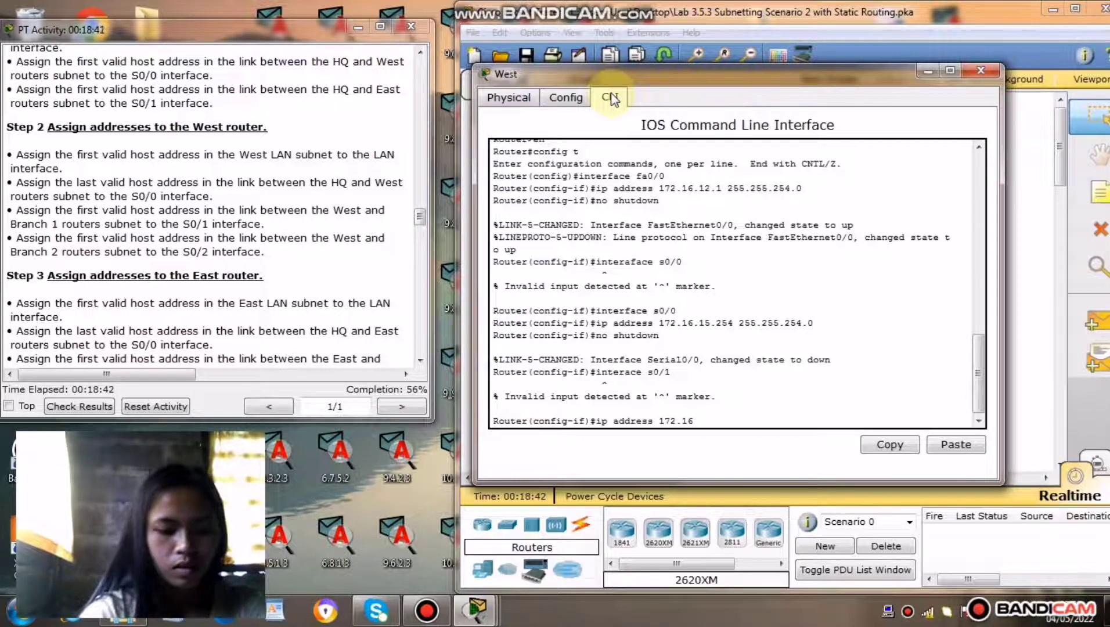
pyautogui.write('.')
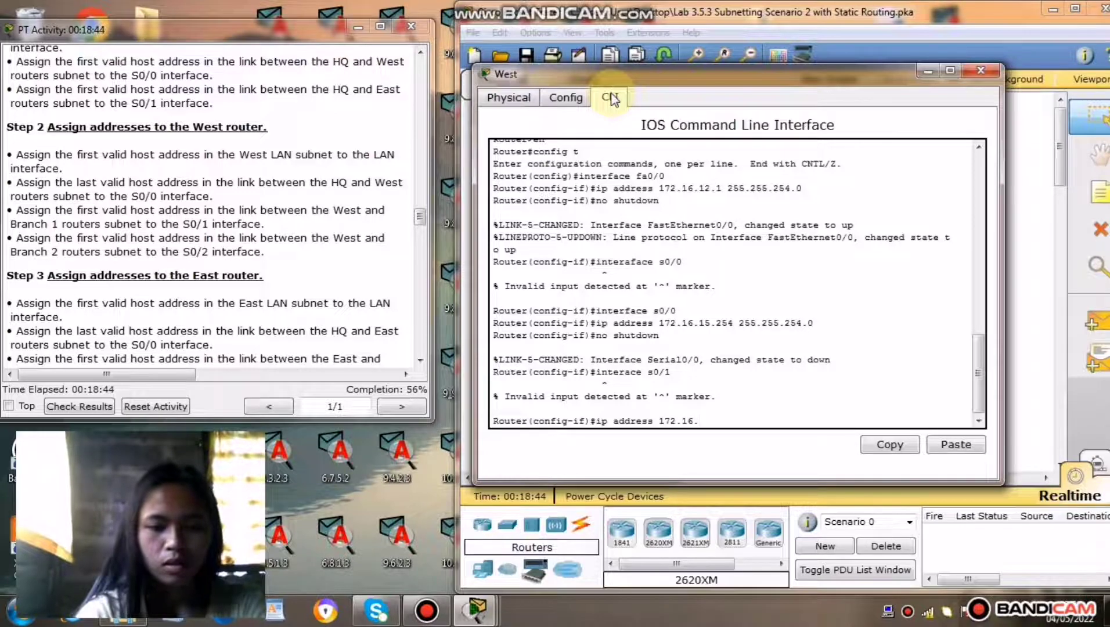
pyautogui.write('8.1')
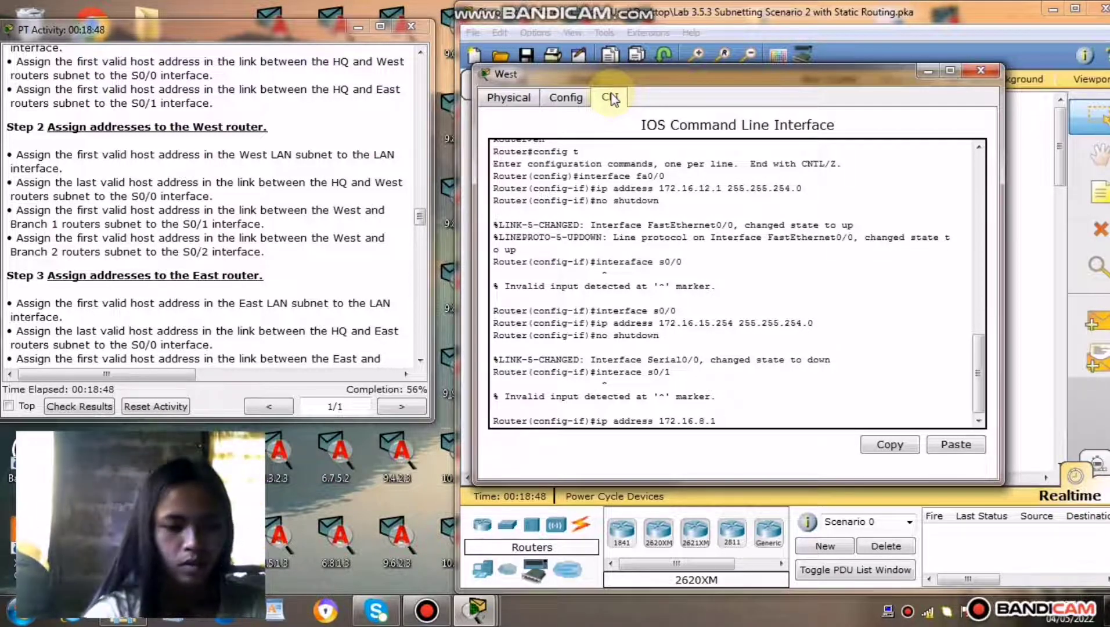
pyautogui.write(' 255.255')
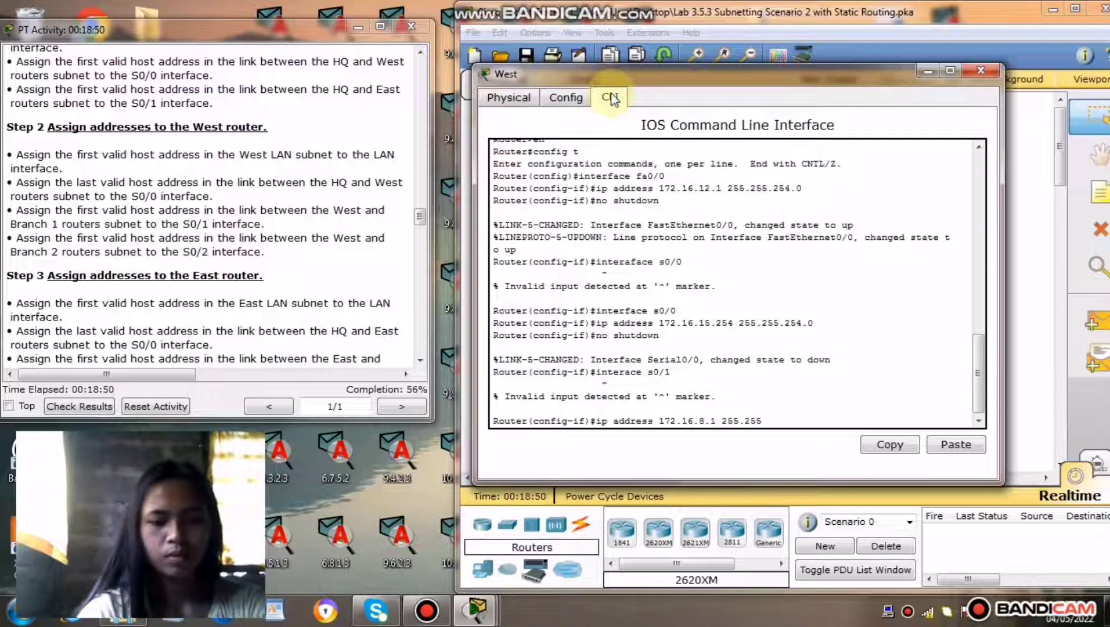
pyautogui.write('.254')
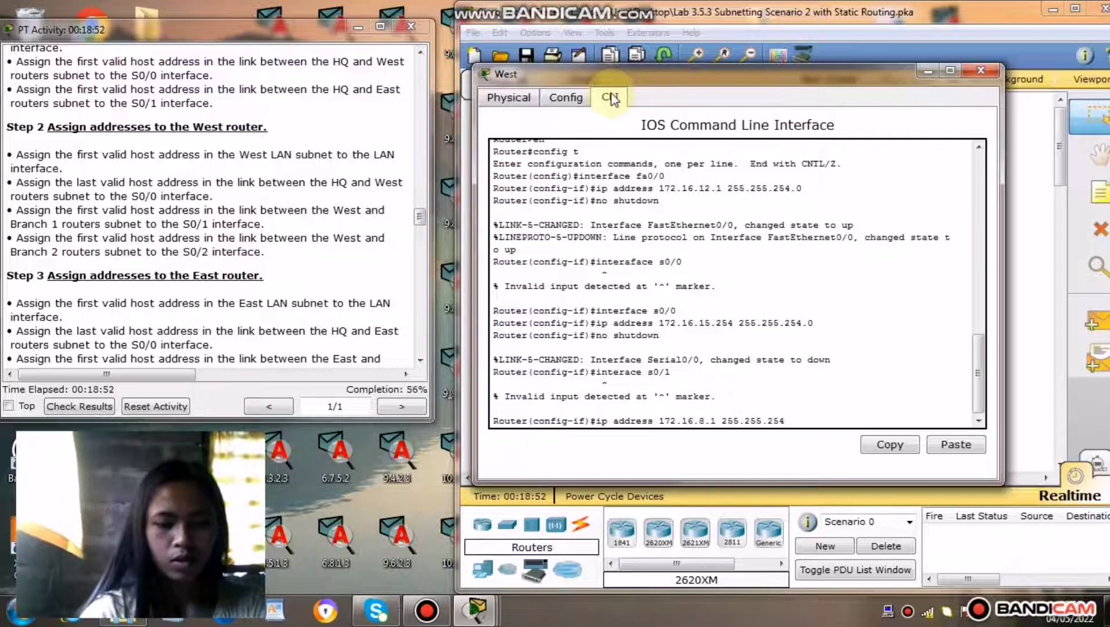
pyautogui.write('.0')
pyautogui.press('Return')
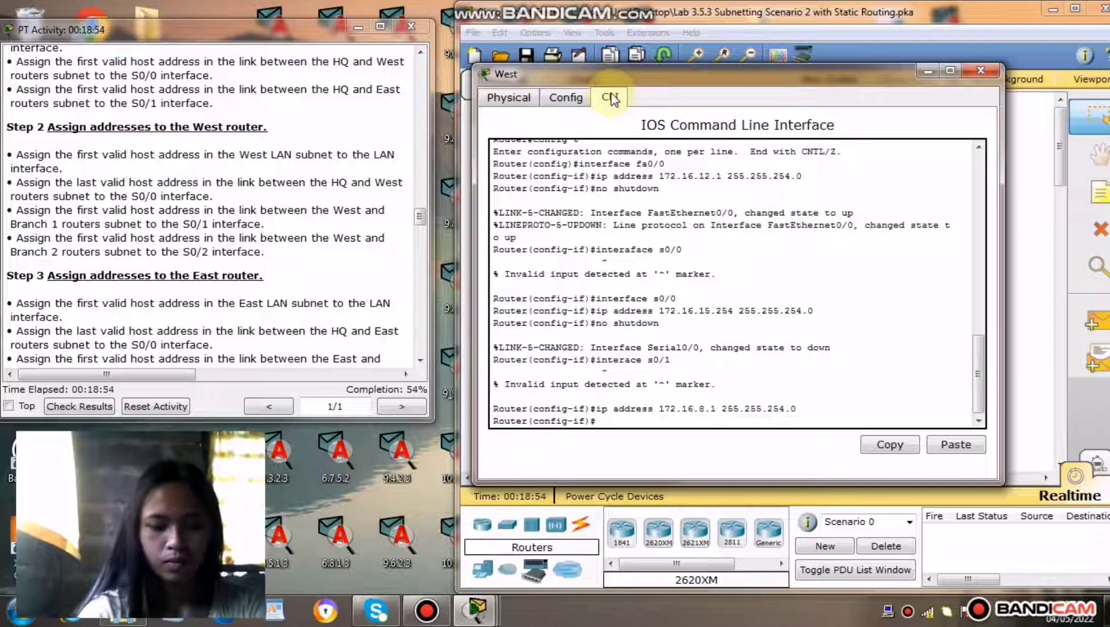
# Issue no shutdown on the West router's currently selected interface and close the router's window
pyautogui.write('n')
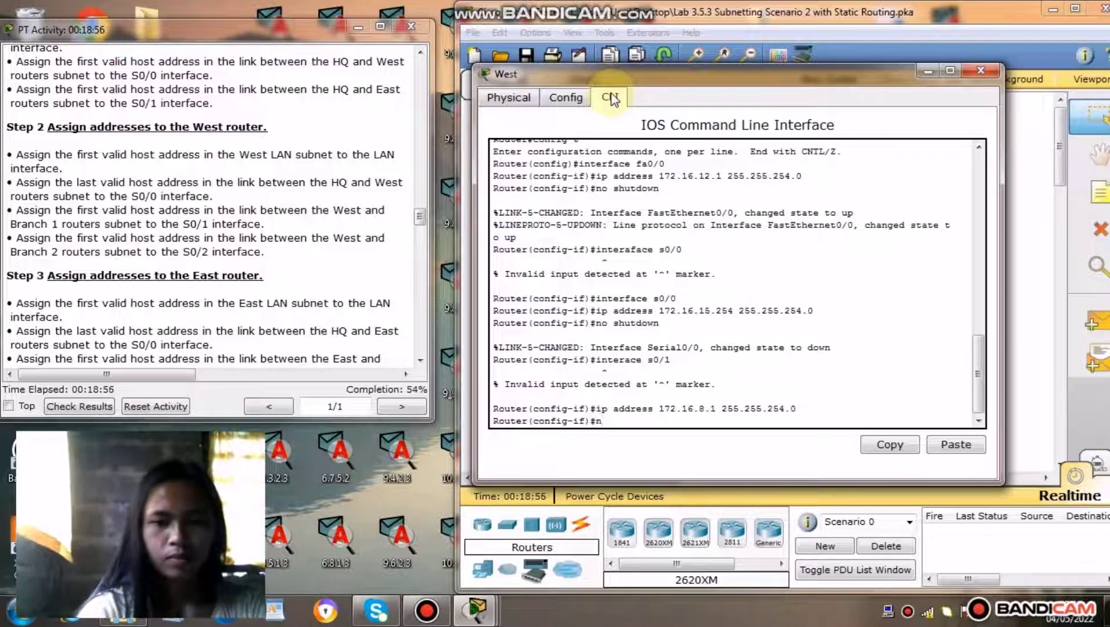
pyautogui.write('o shutd')
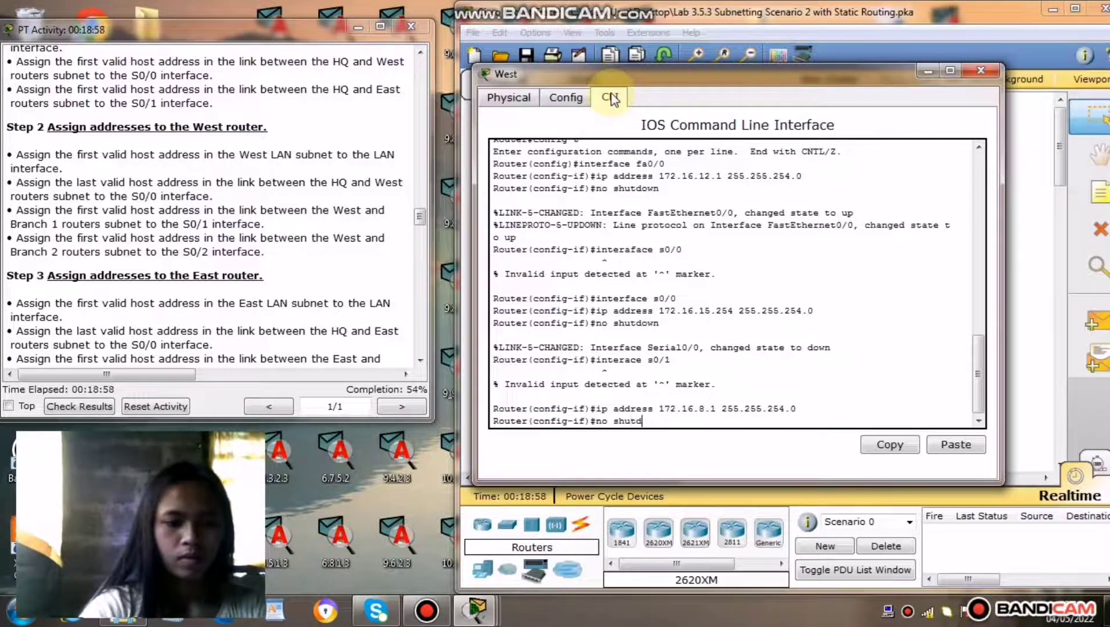
pyautogui.write('own')
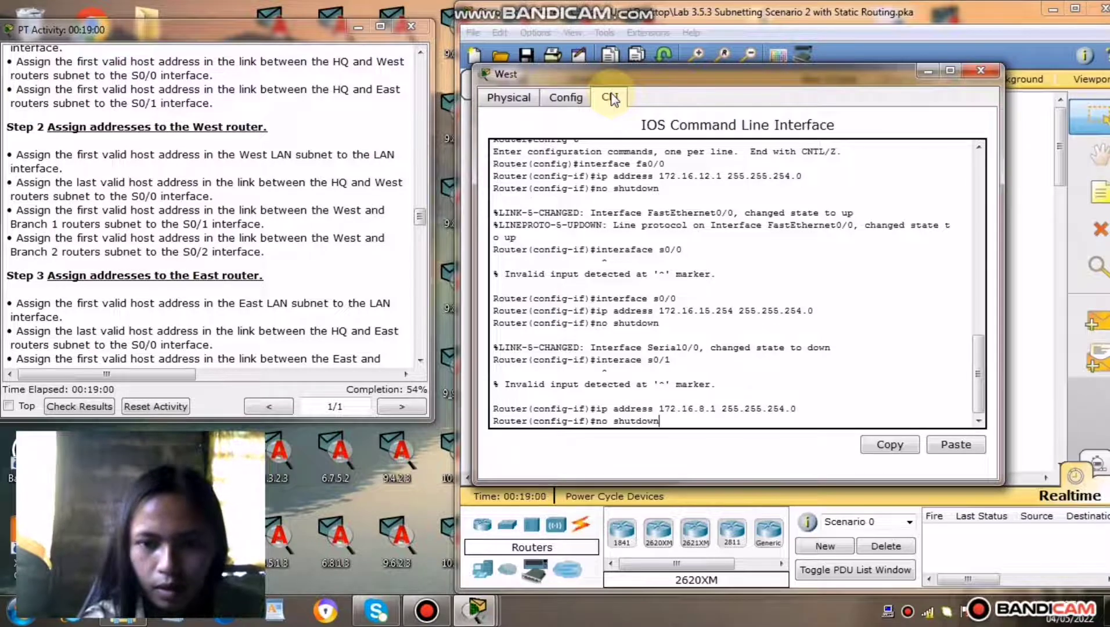
pyautogui.press('Return')
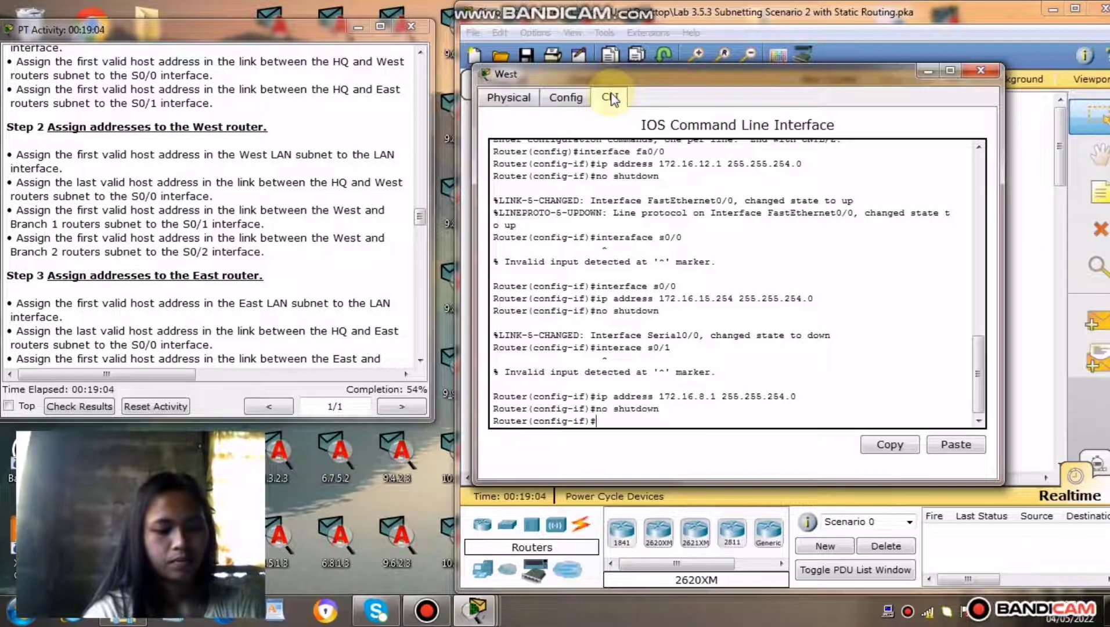
pyautogui.click(979, 71)
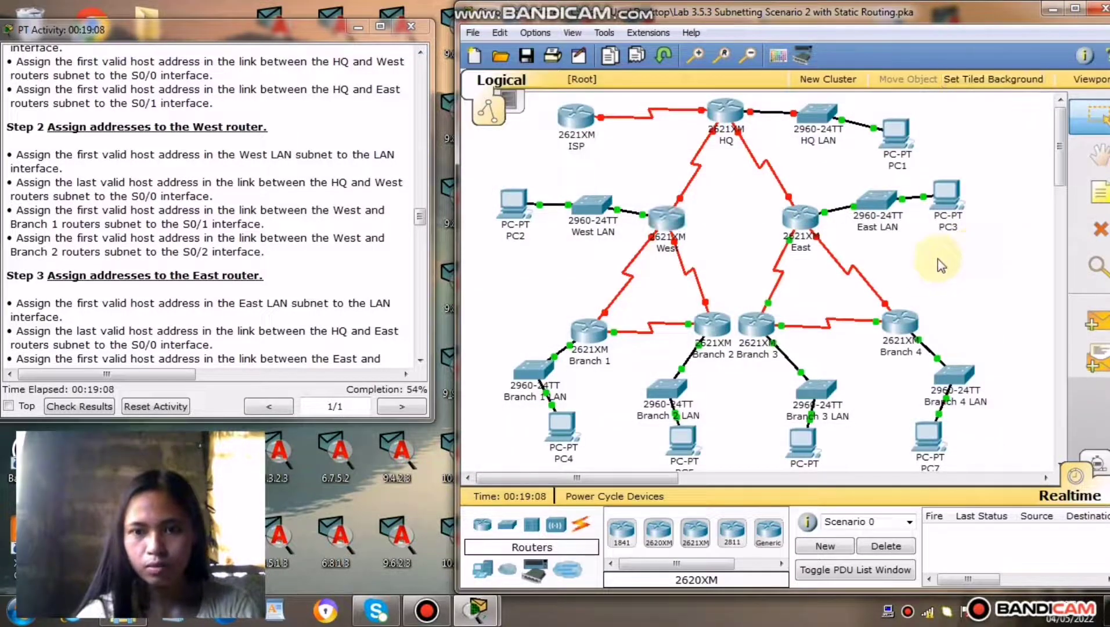
# Open the East router's command line and enter interface configuration for s0/1
pyautogui.click(799, 217)
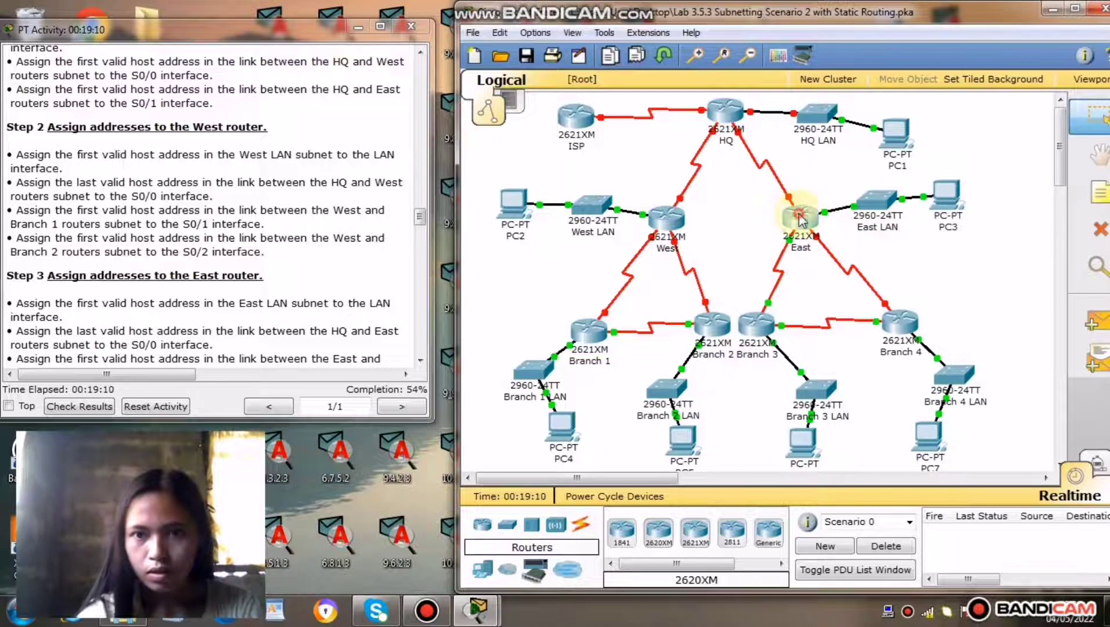
pyautogui.moveTo(319, 80); pyautogui.dragTo(712, 100)
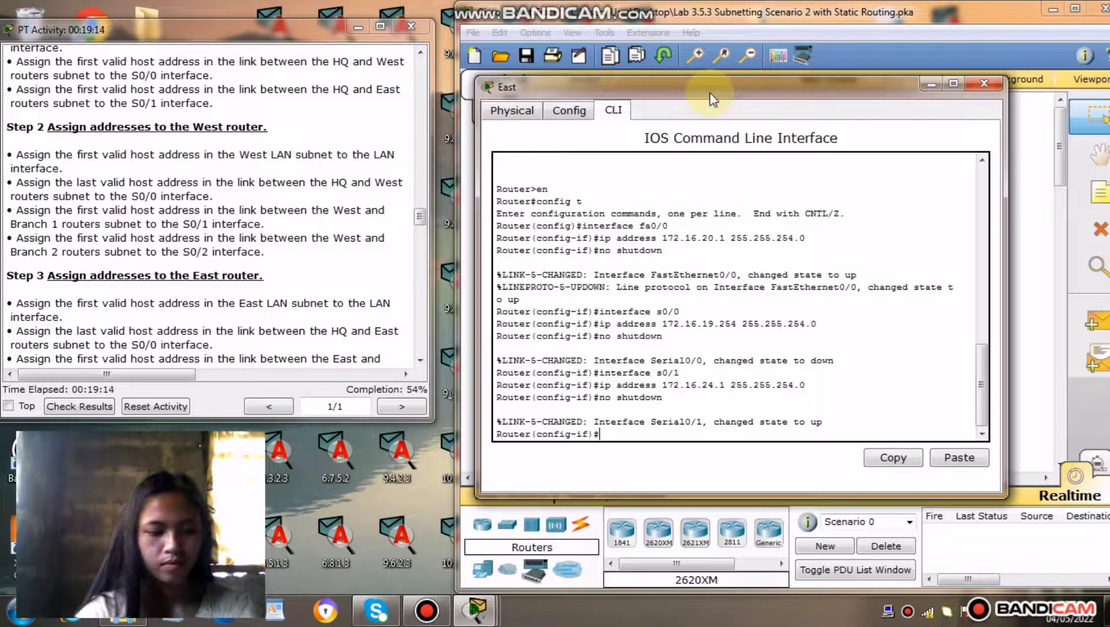
pyautogui.write('in')
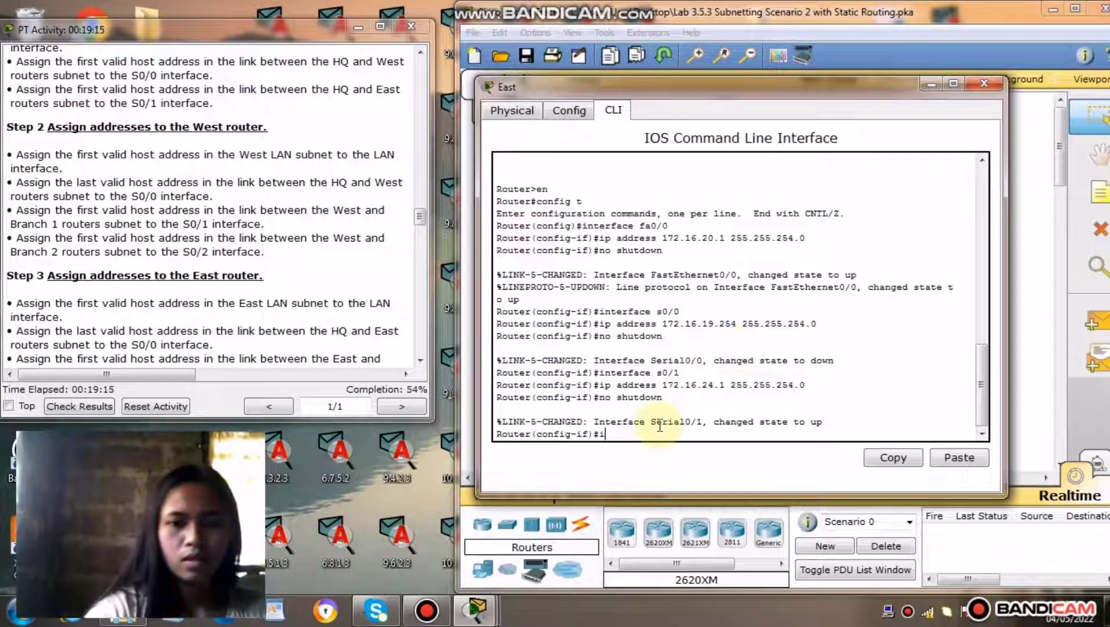
pyautogui.write('ce')
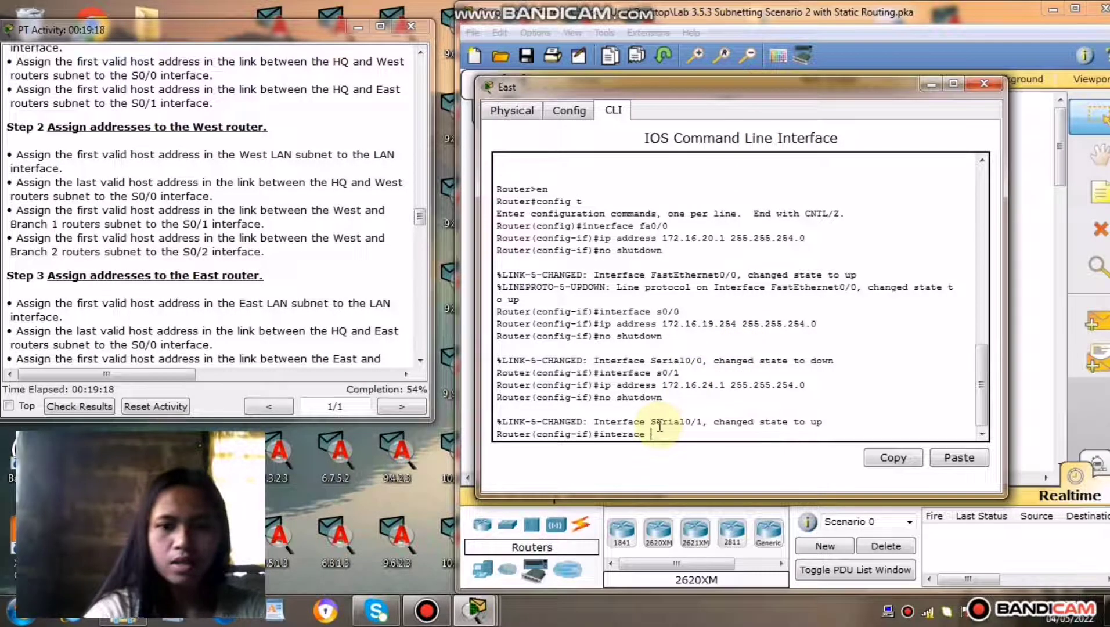
pyautogui.press('BackSpace')
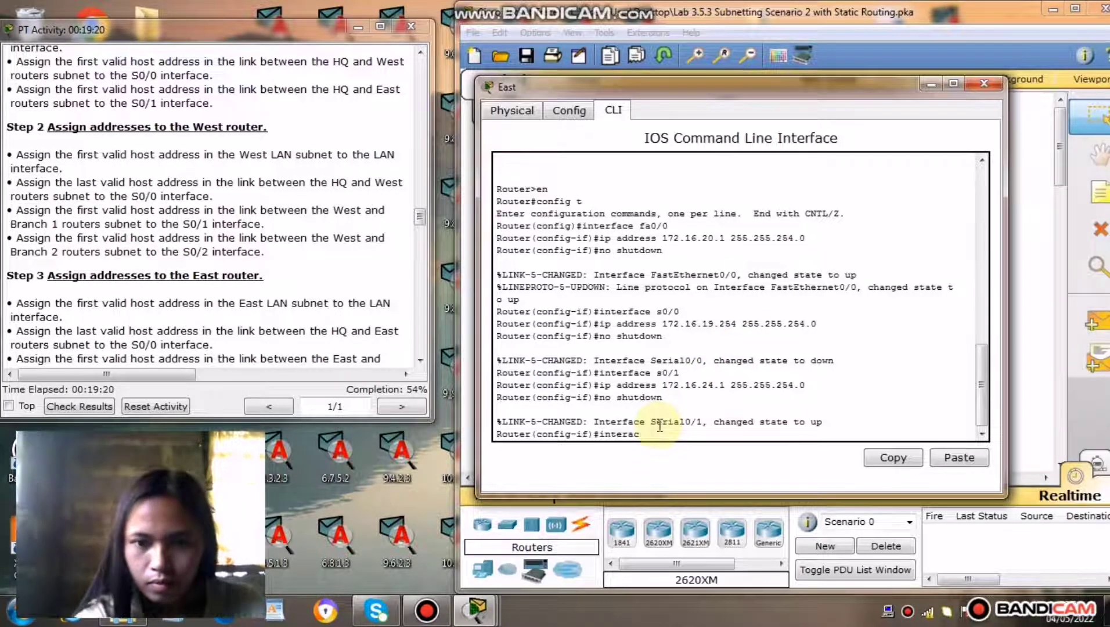
pyautogui.write('face s0/1')
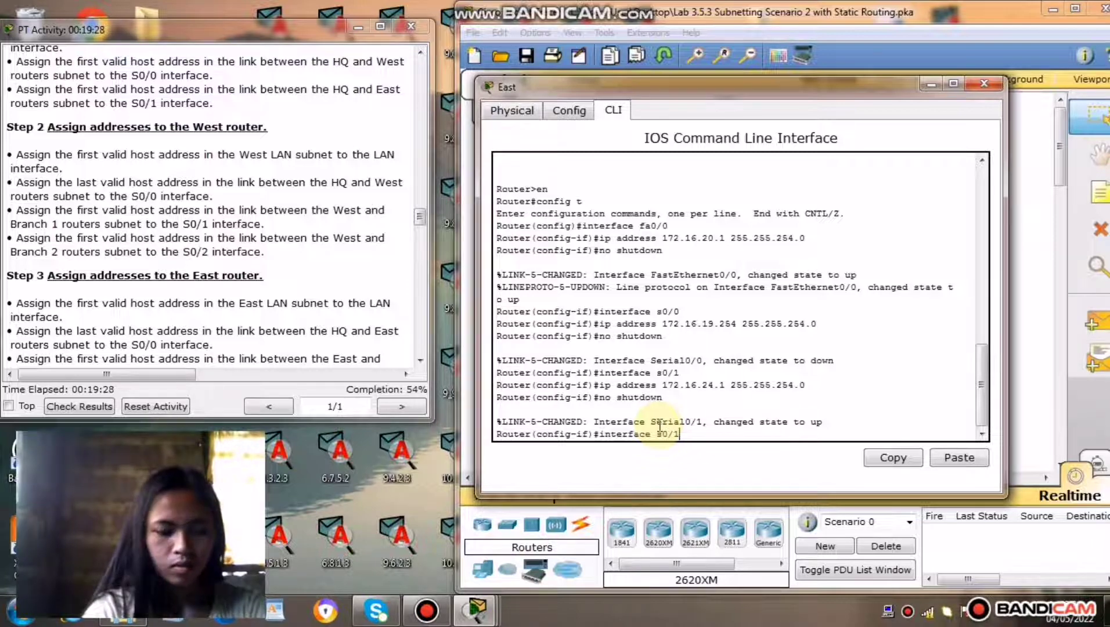
pyautogui.press('Return')
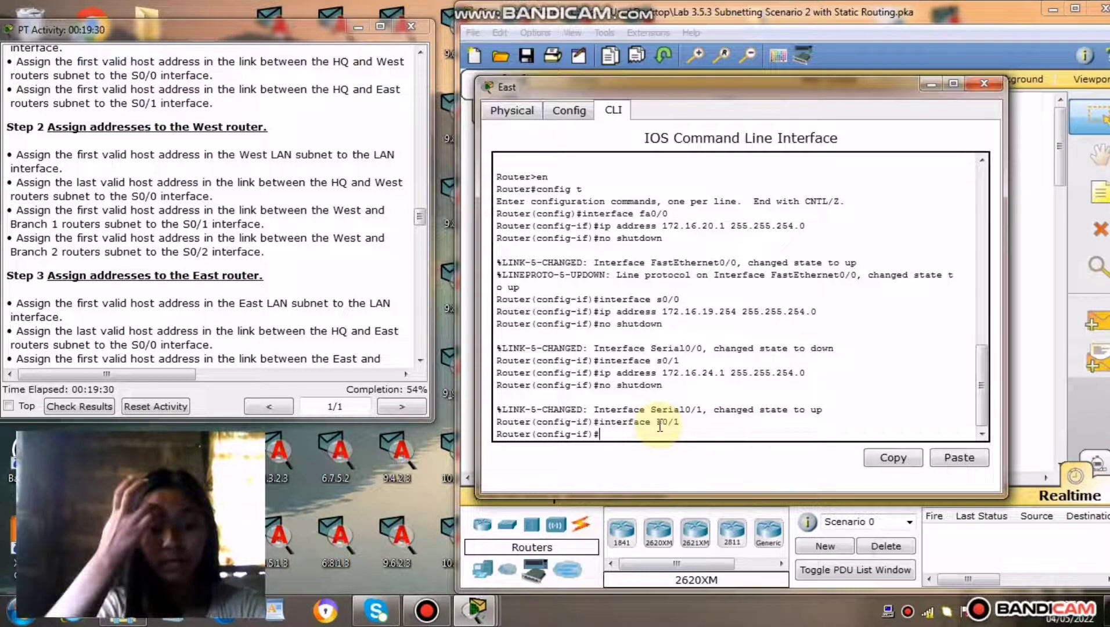
# Assign IP address 172.16.22.1 with subnet mask 255.255.254.0 to the East router's s0/1 interface
pyautogui.write('ip ad')
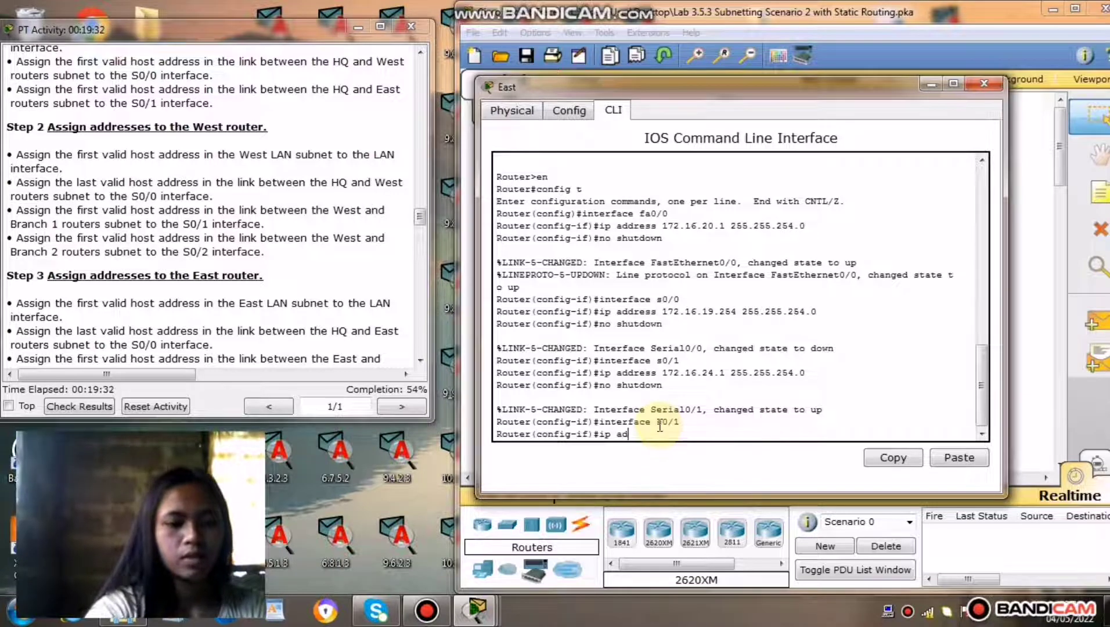
pyautogui.write('dress ')
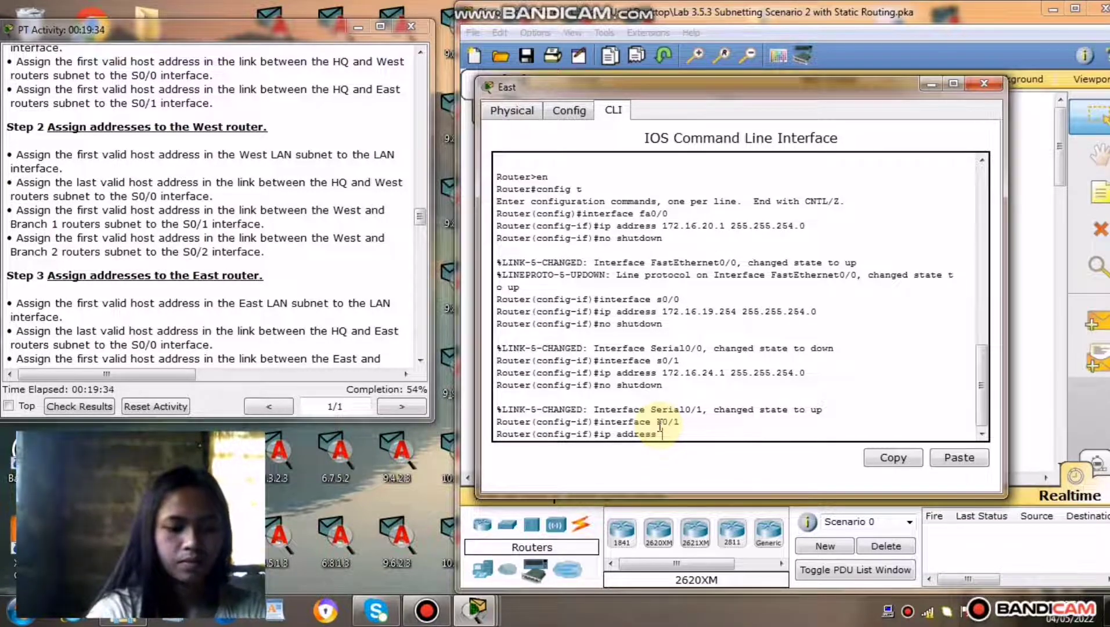
pyautogui.write('1')
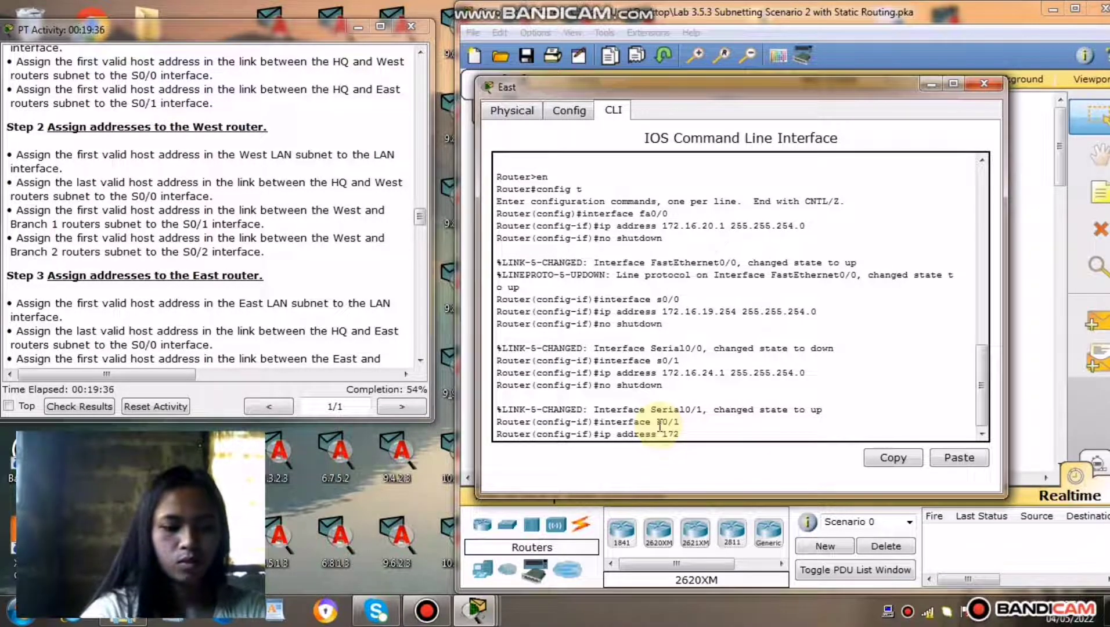
pyautogui.write('72.16')
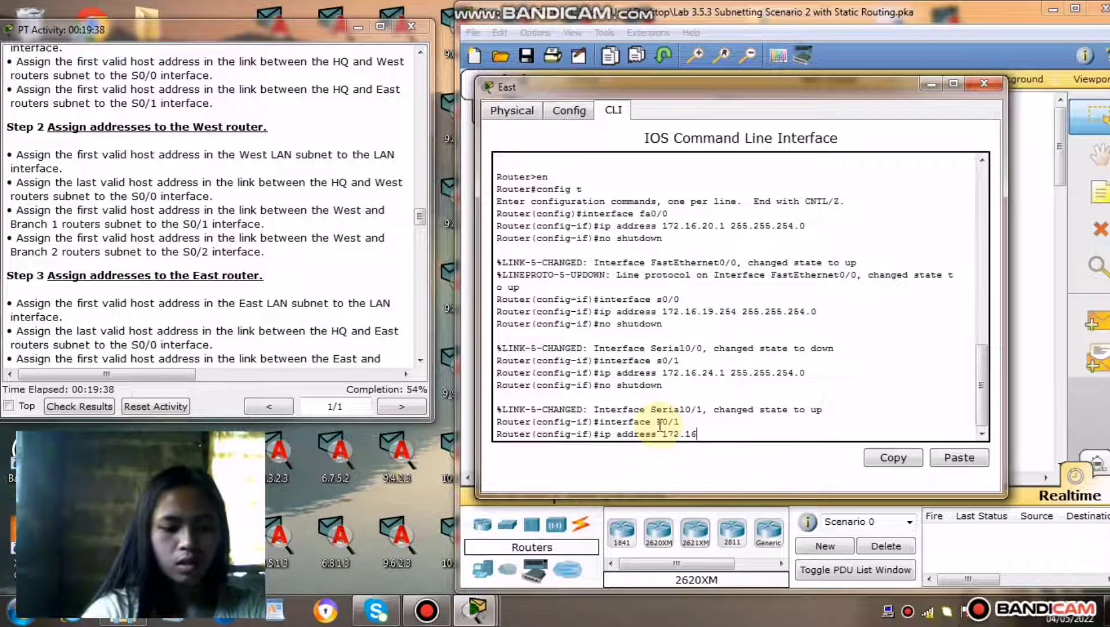
pyautogui.write('.22.')
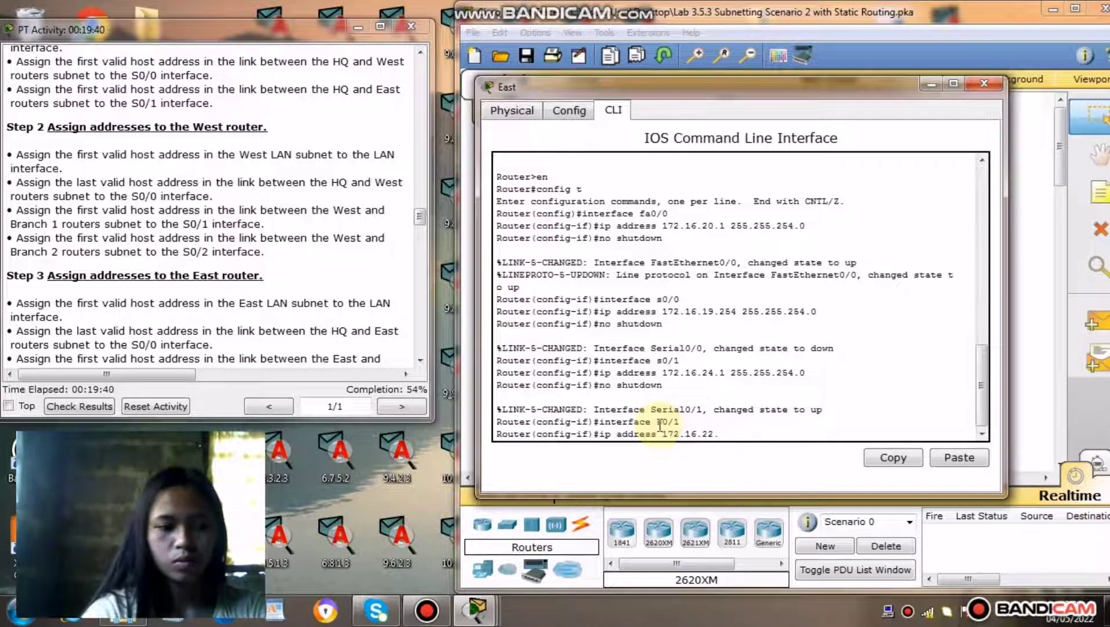
pyautogui.write('1 255.255.')
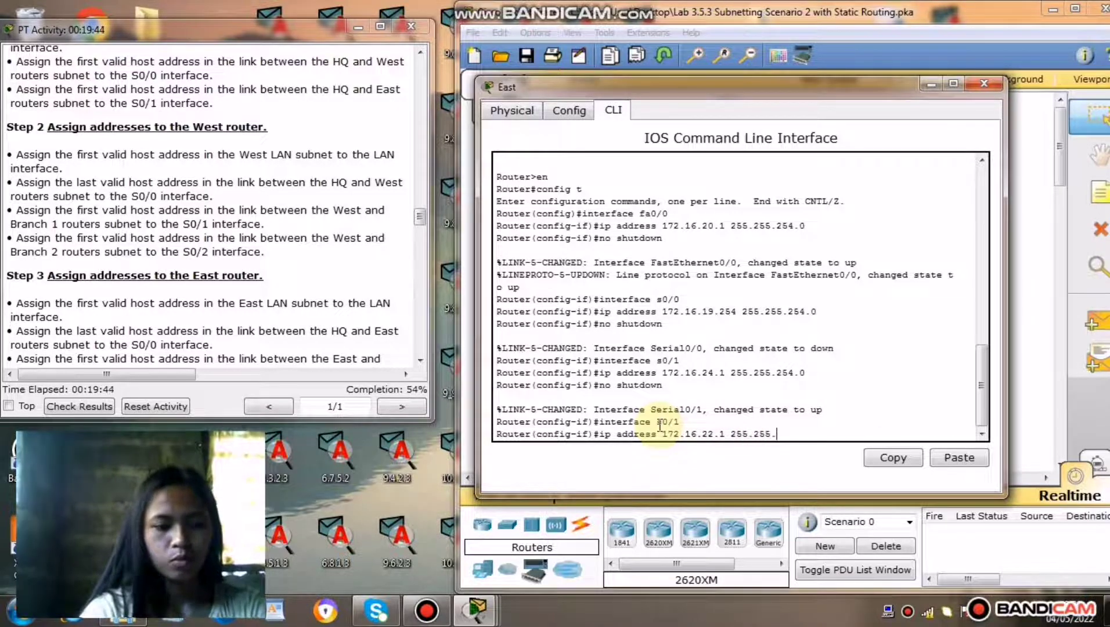
pyautogui.write('254.0')
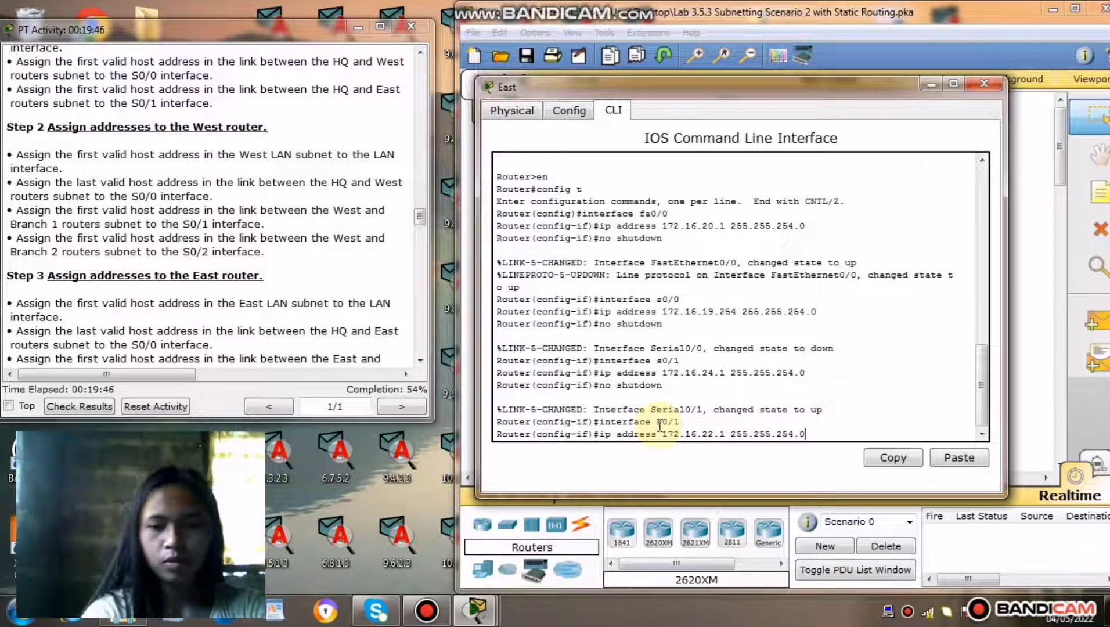
pyautogui.press('Return')
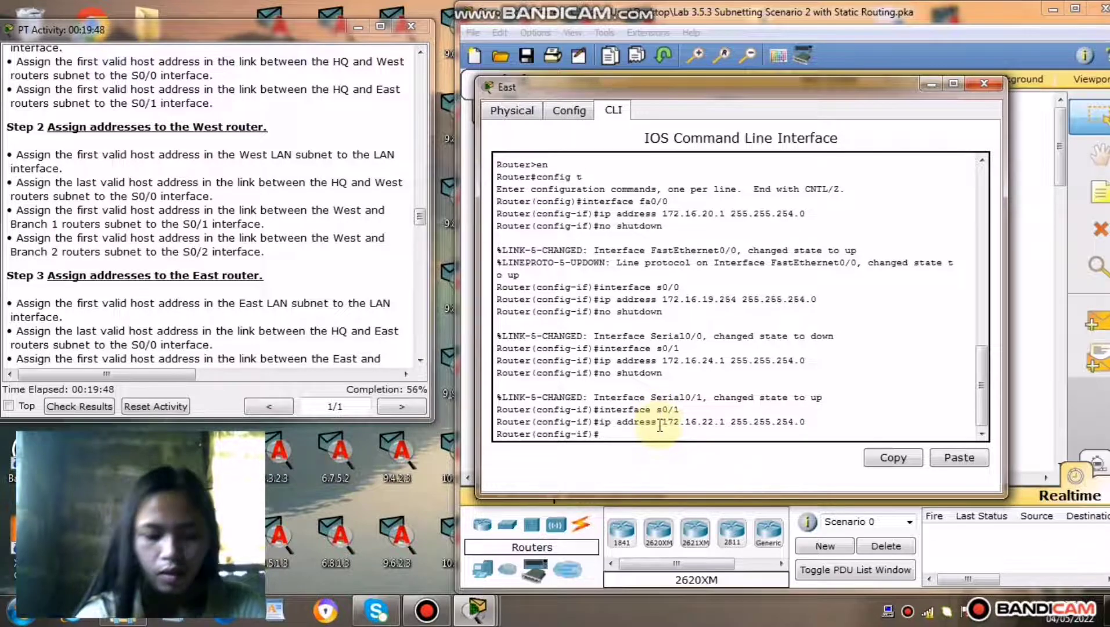
# Enable the East router's s0/1 interface with no shutdown
pyautogui.write('n')
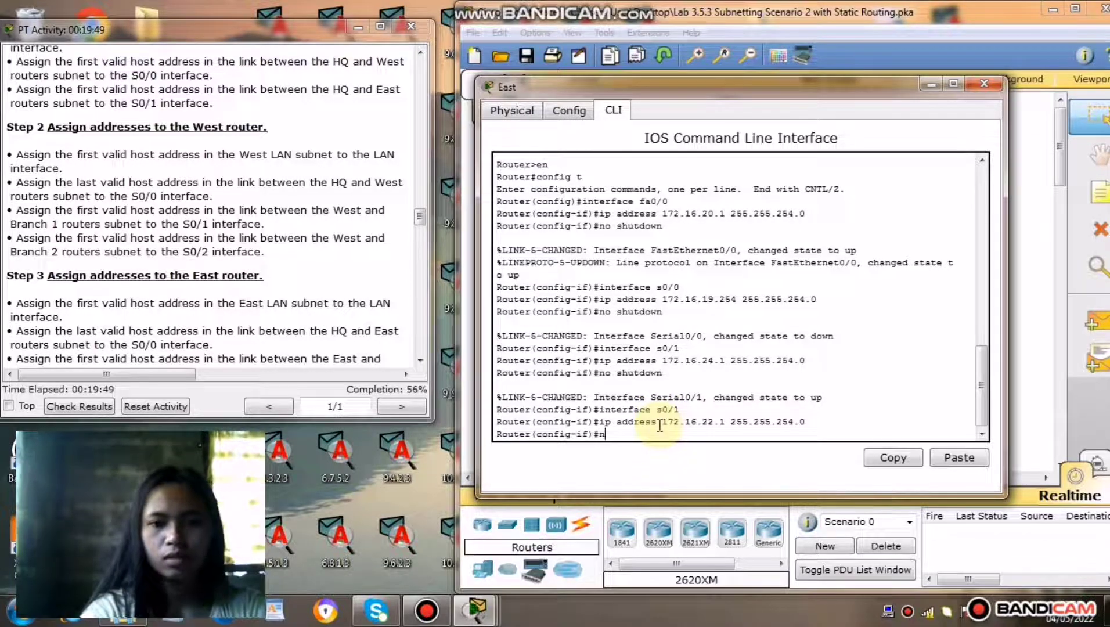
pyautogui.write('o shut')
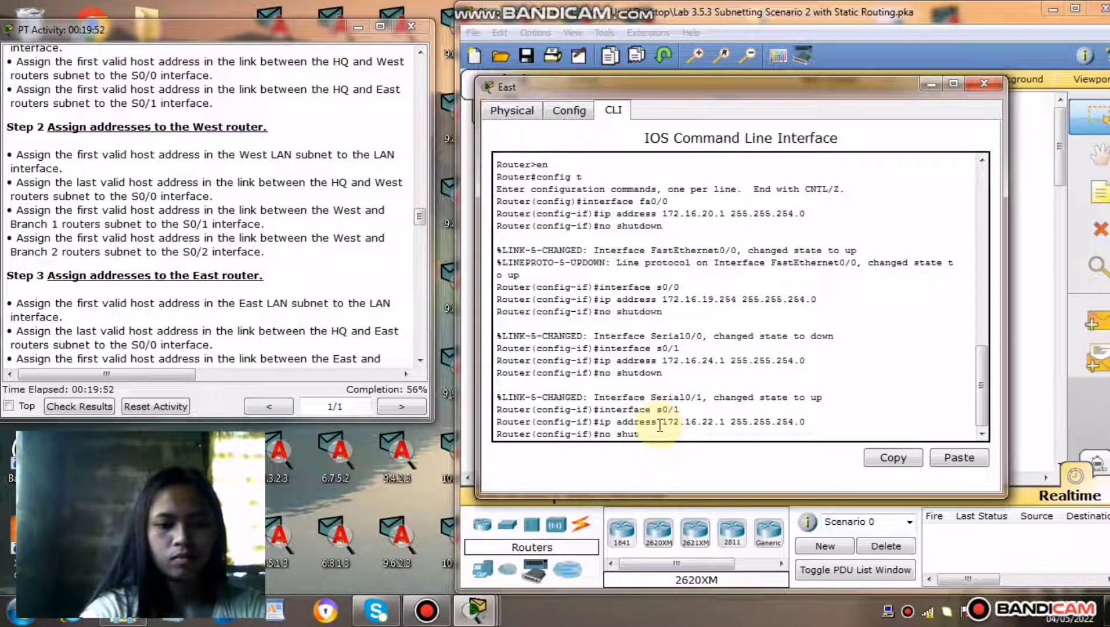
pyautogui.write('down')
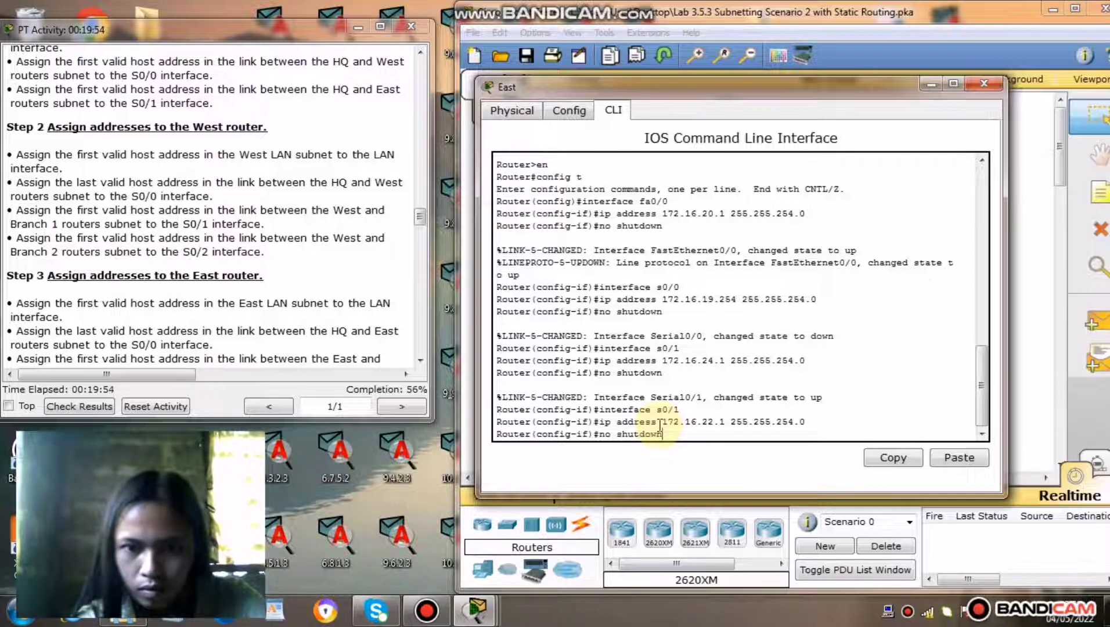
pyautogui.press('Return')
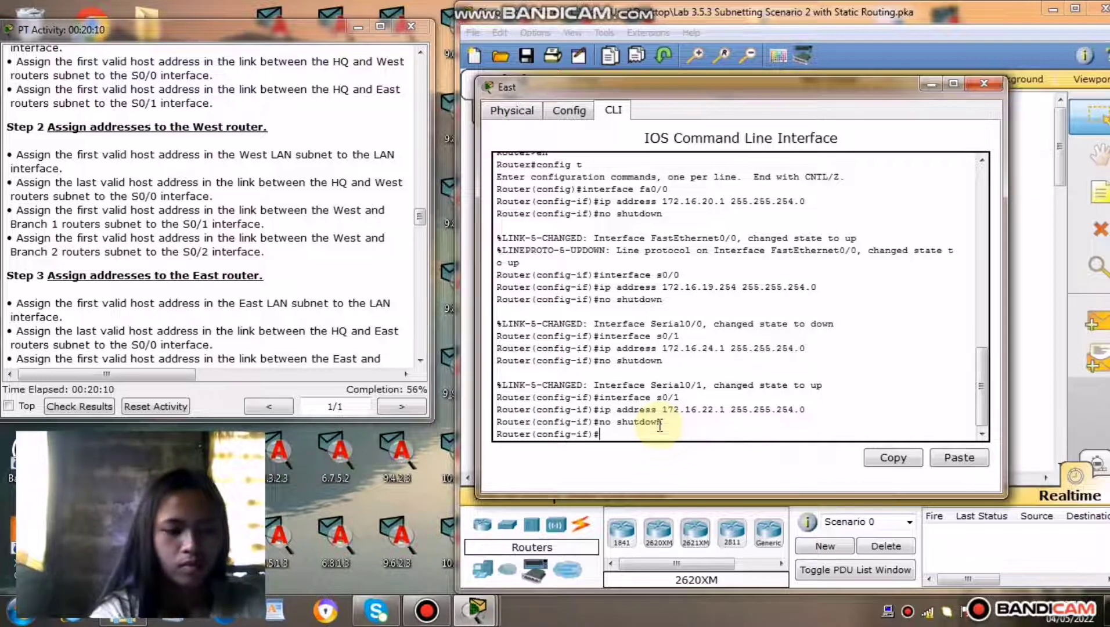
pyautogui.write('en')
pyautogui.press('Return')
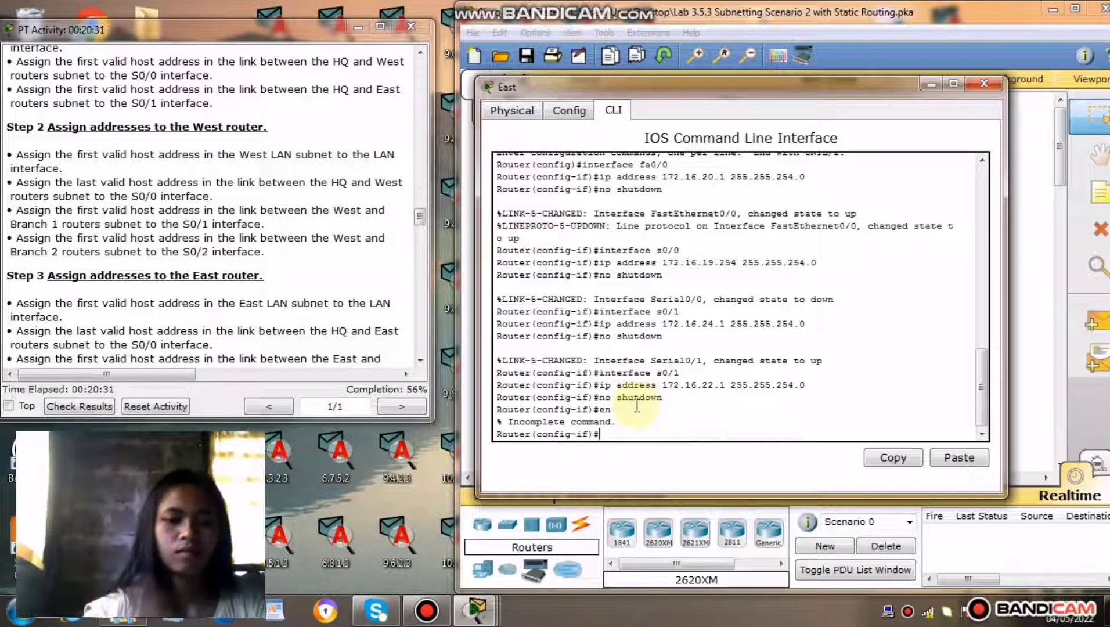
pyautogui.write('i')
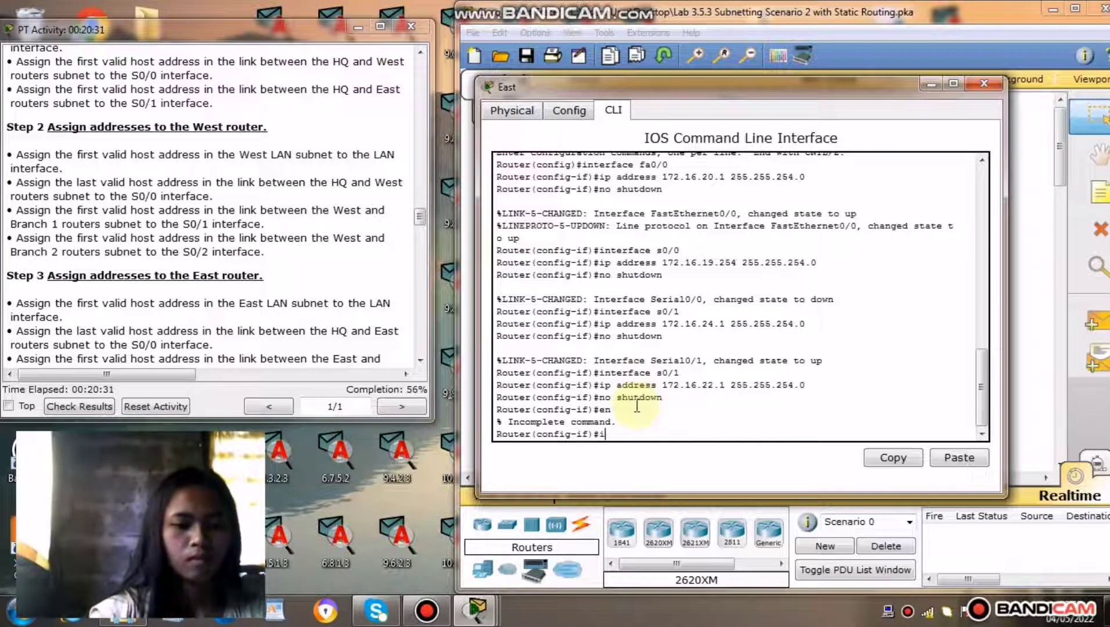
pyautogui.write('nterface')
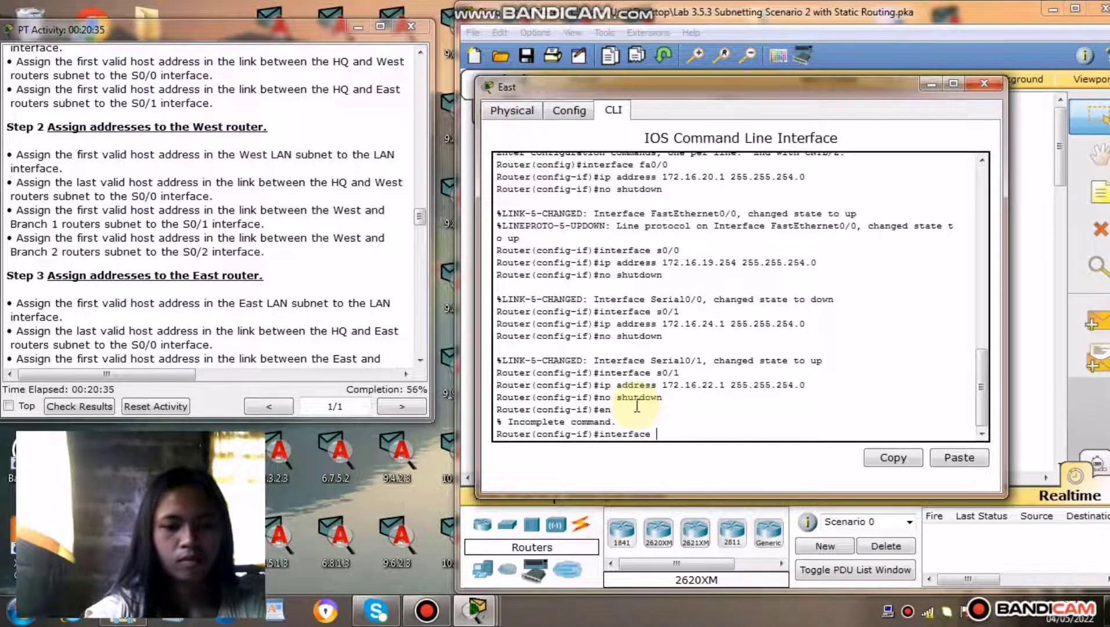
pyautogui.write(' s0/')
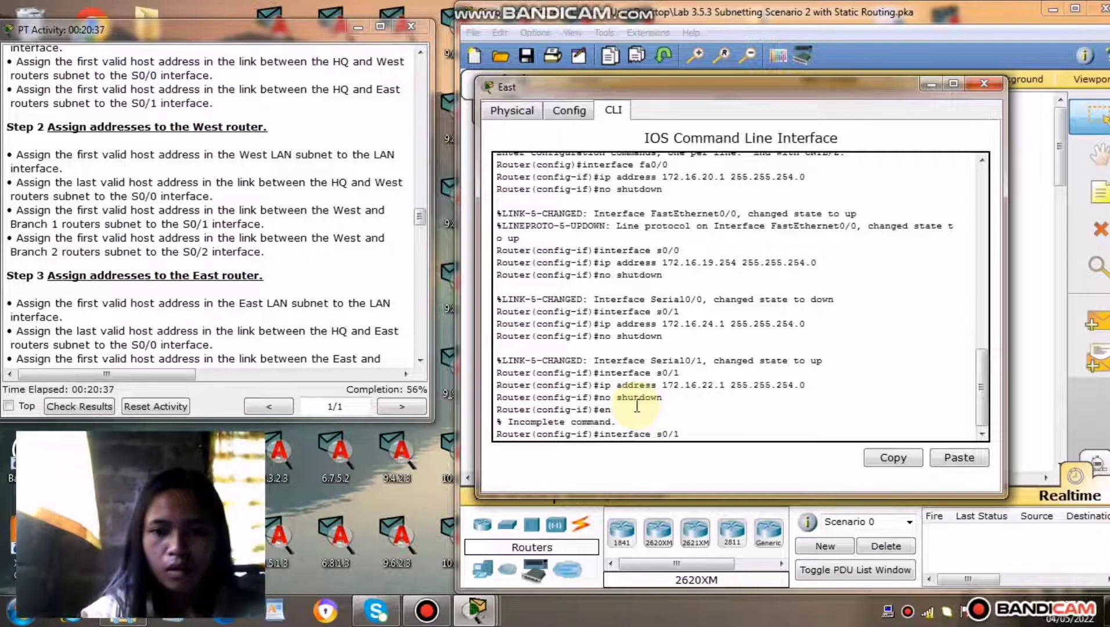
pyautogui.write('1')
pyautogui.press('Return')
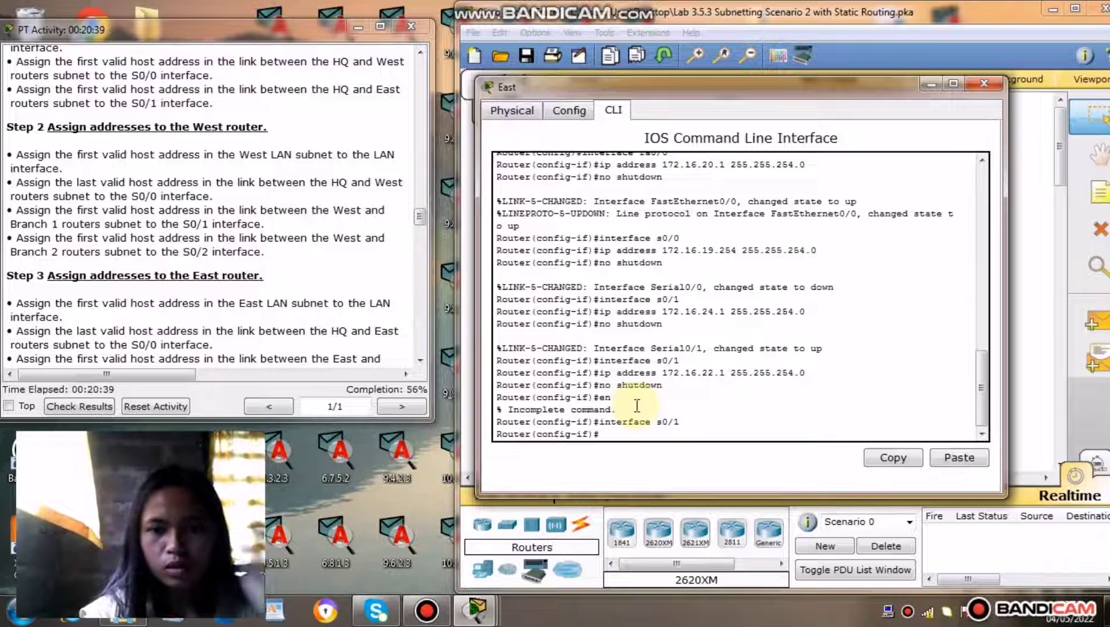
# Assign IP address 172.16.24.1 with subnet mask 255.255.254.0 to the East router's s0/2 interface
pyautogui.write('inter')
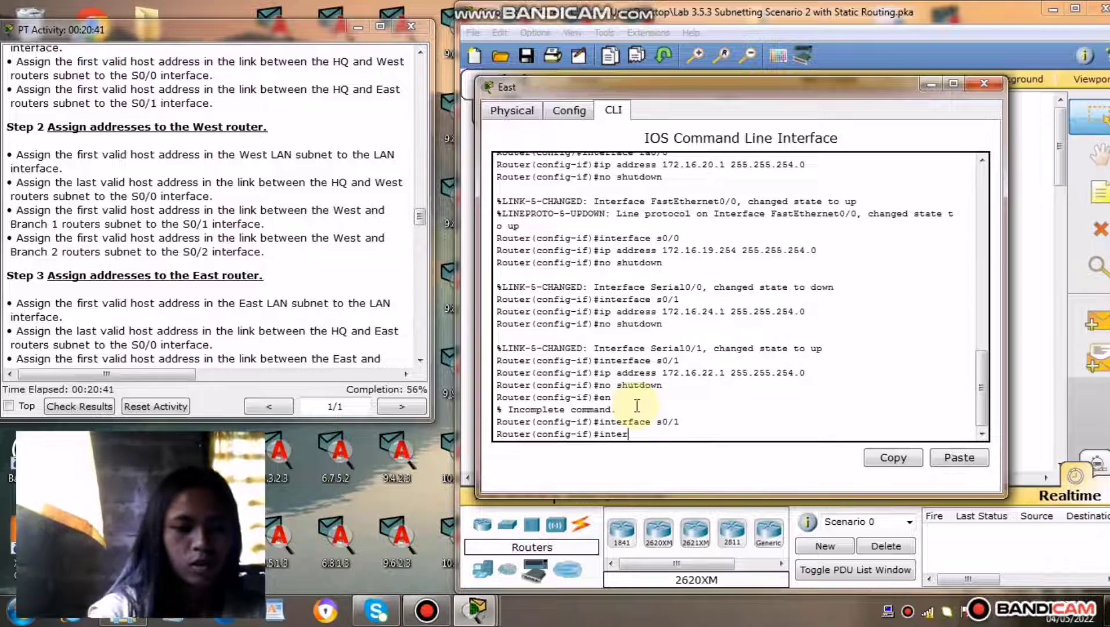
pyautogui.write('face s0/2')
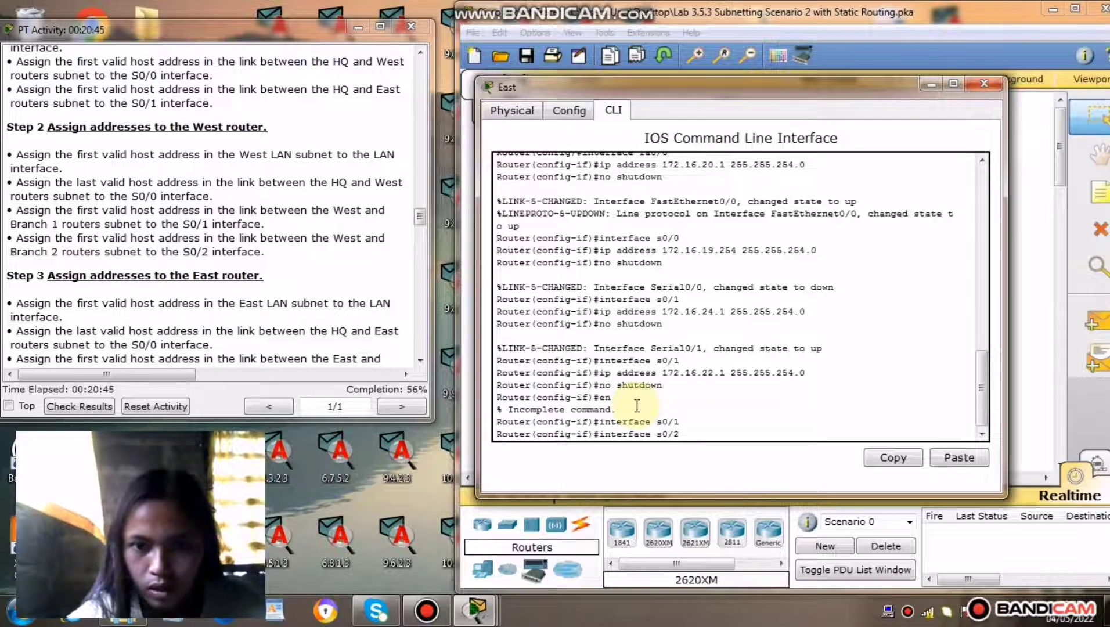
pyautogui.press('Return')
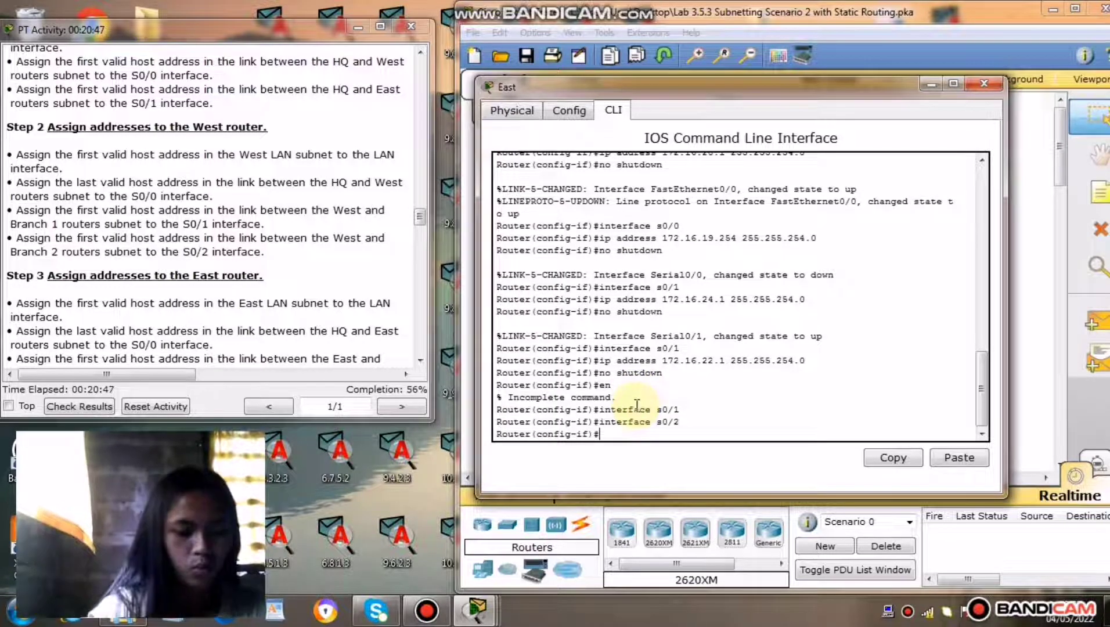
pyautogui.write('ip ')
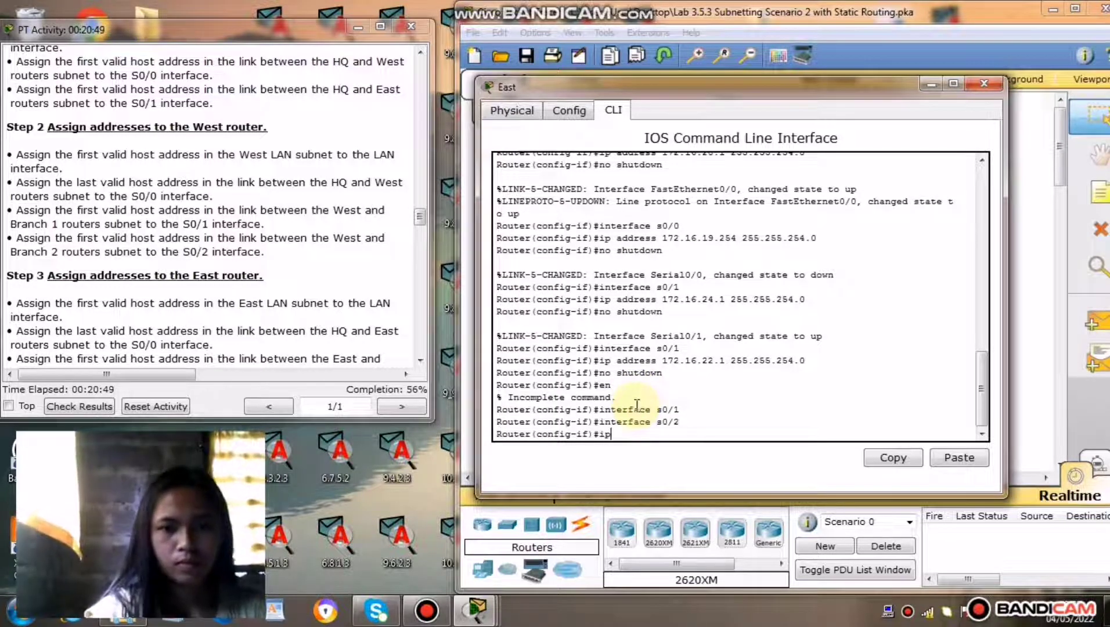
pyautogui.write('address')
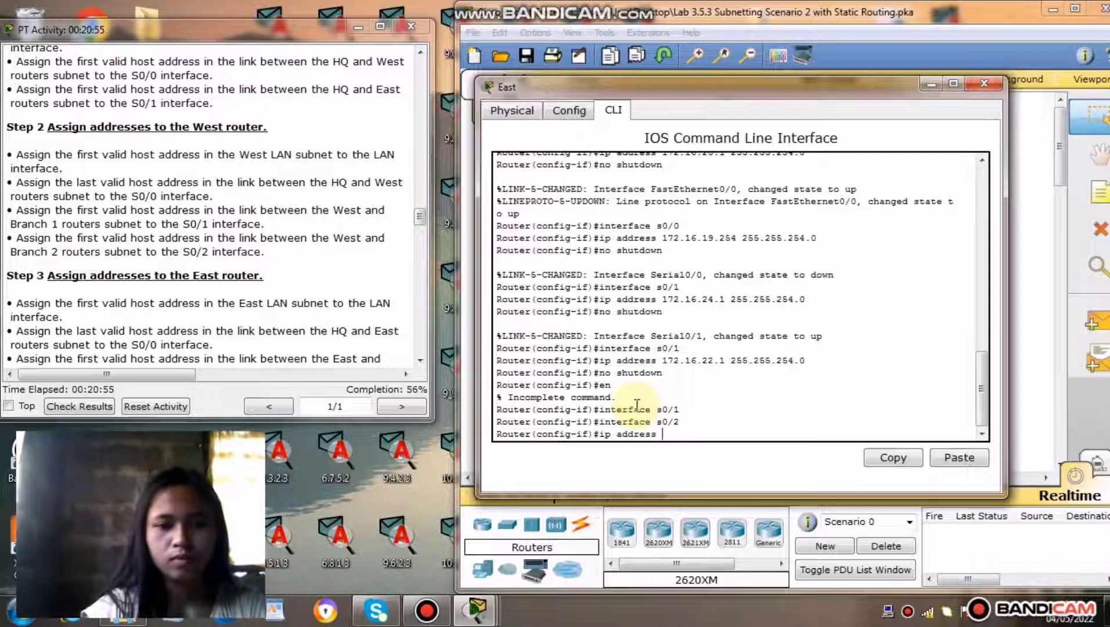
pyautogui.write(' 172.16')
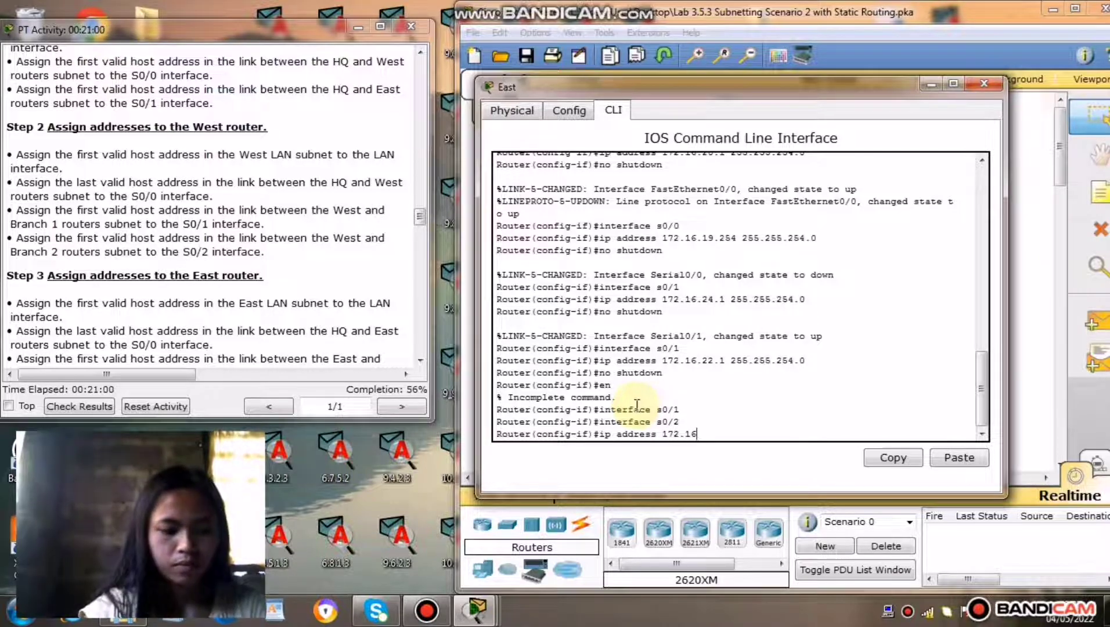
pyautogui.write('.2')
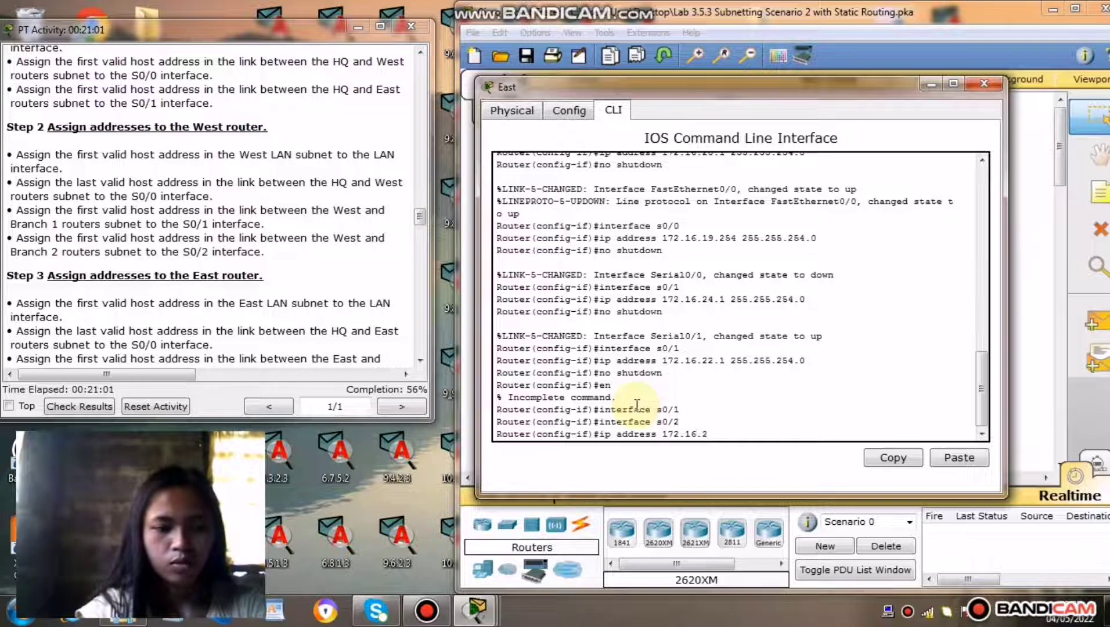
pyautogui.write('4.1')
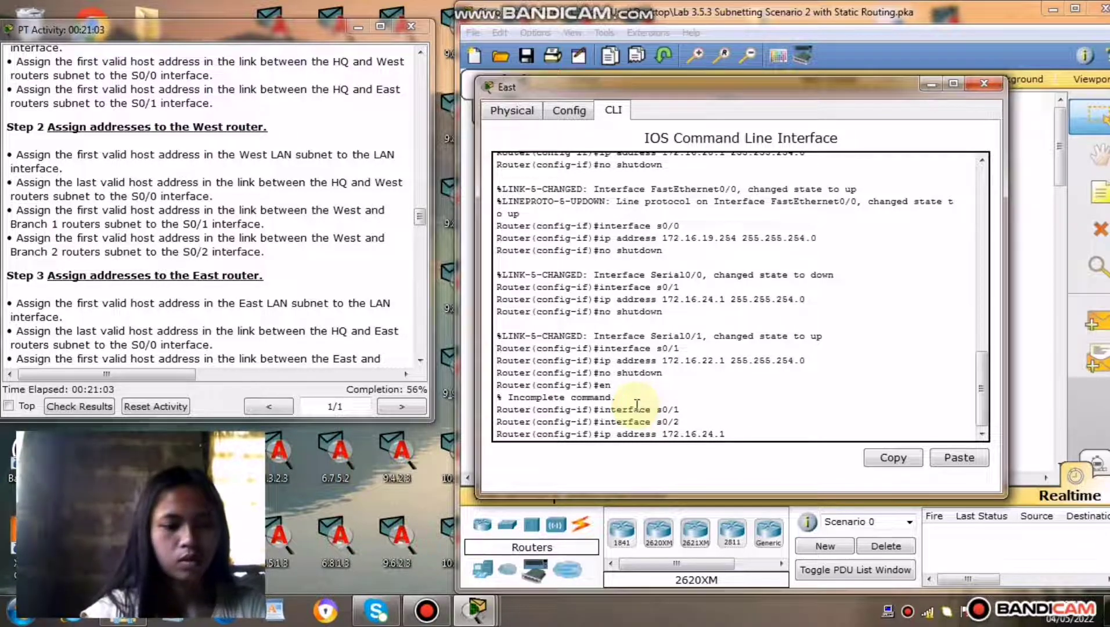
pyautogui.write(' 2455')
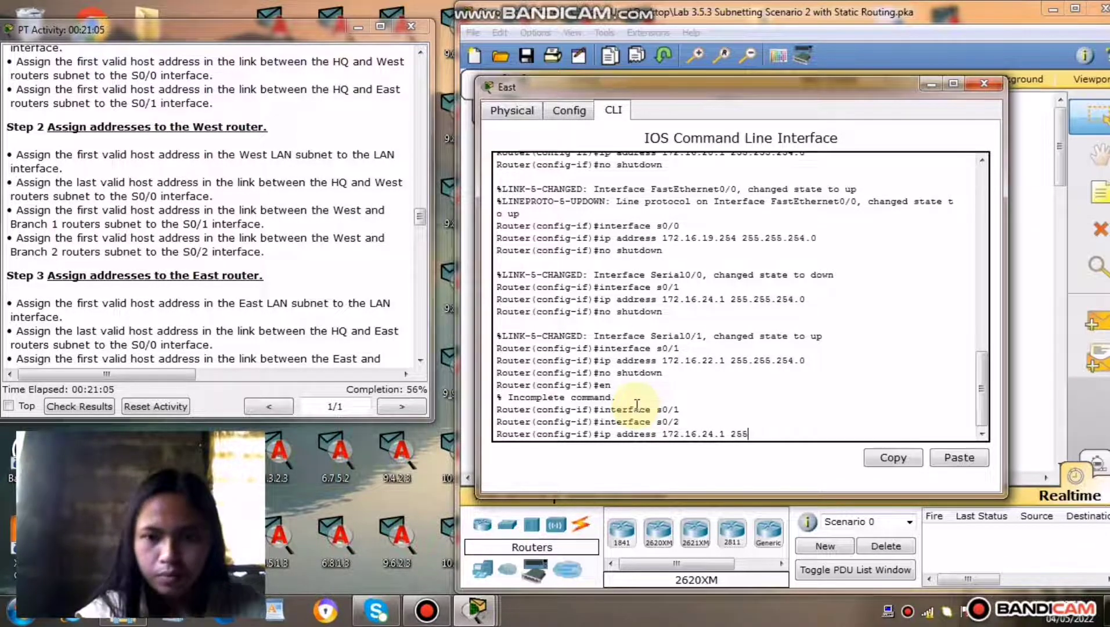
pyautogui.write('.255')
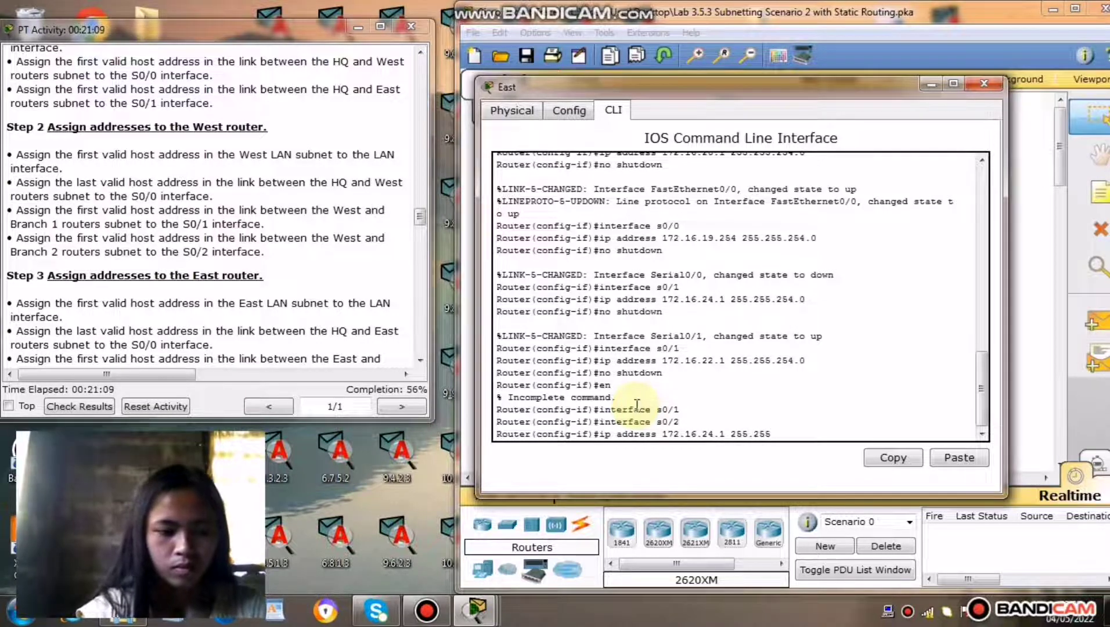
pyautogui.write('.254.')
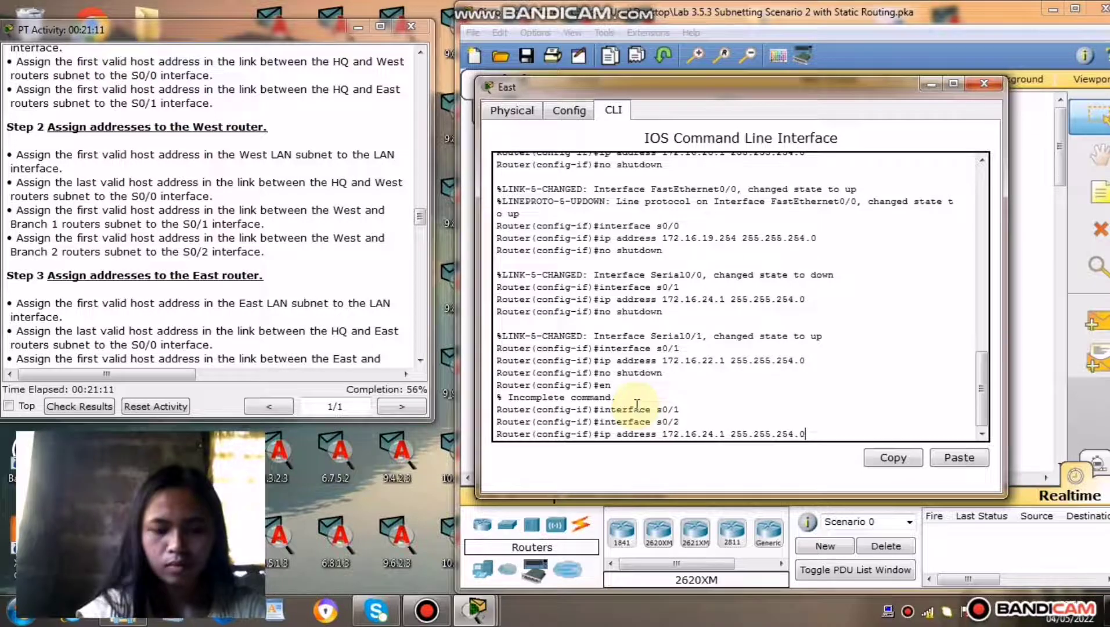
pyautogui.write('0')
pyautogui.press('Return')
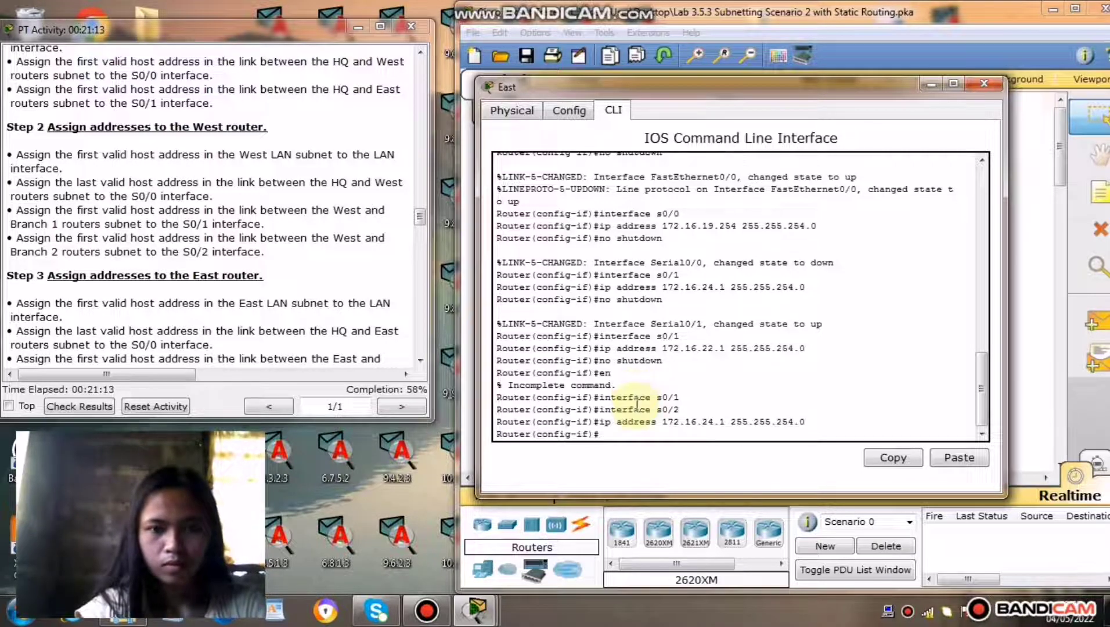
# Enable the East router's s0/2 interface with no shutdown and close the router's window
pyautogui.write('n')
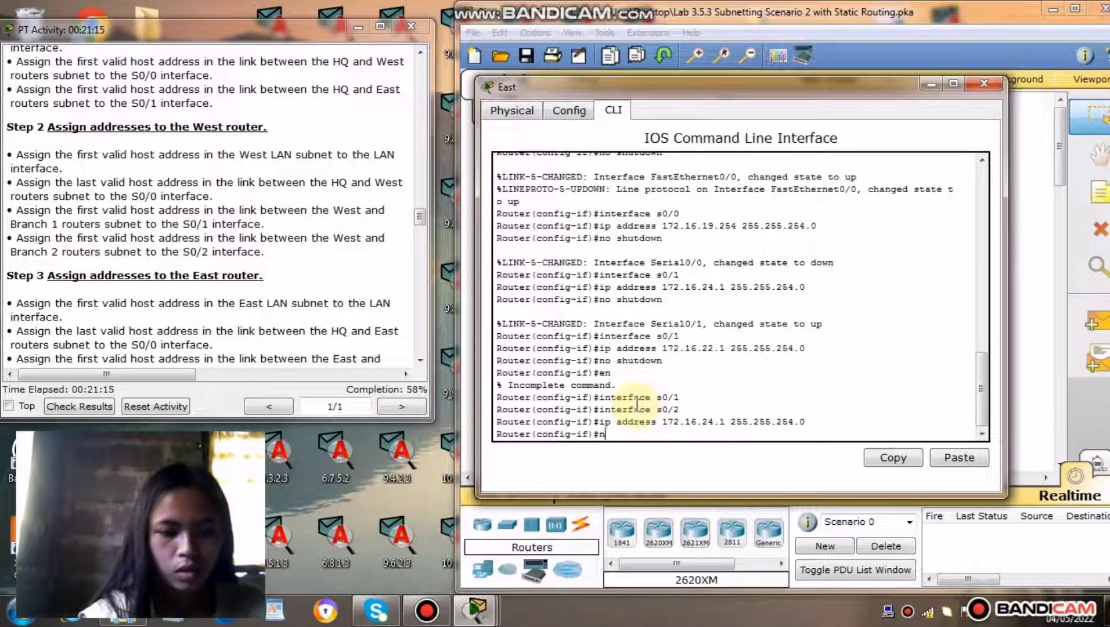
pyautogui.write('o shutdo')
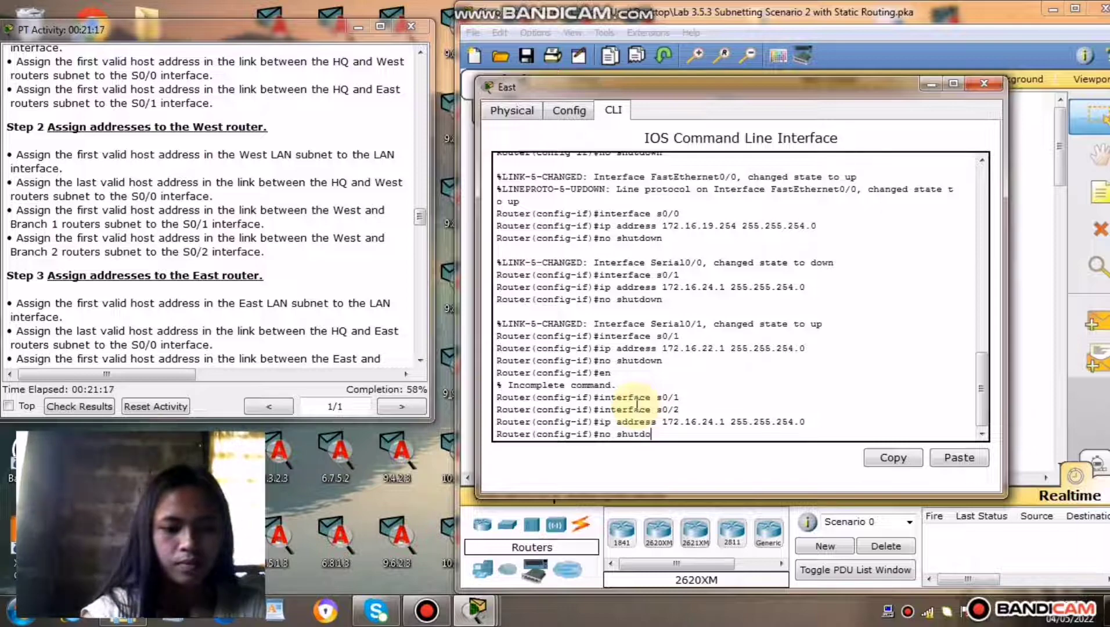
pyautogui.write('wn')
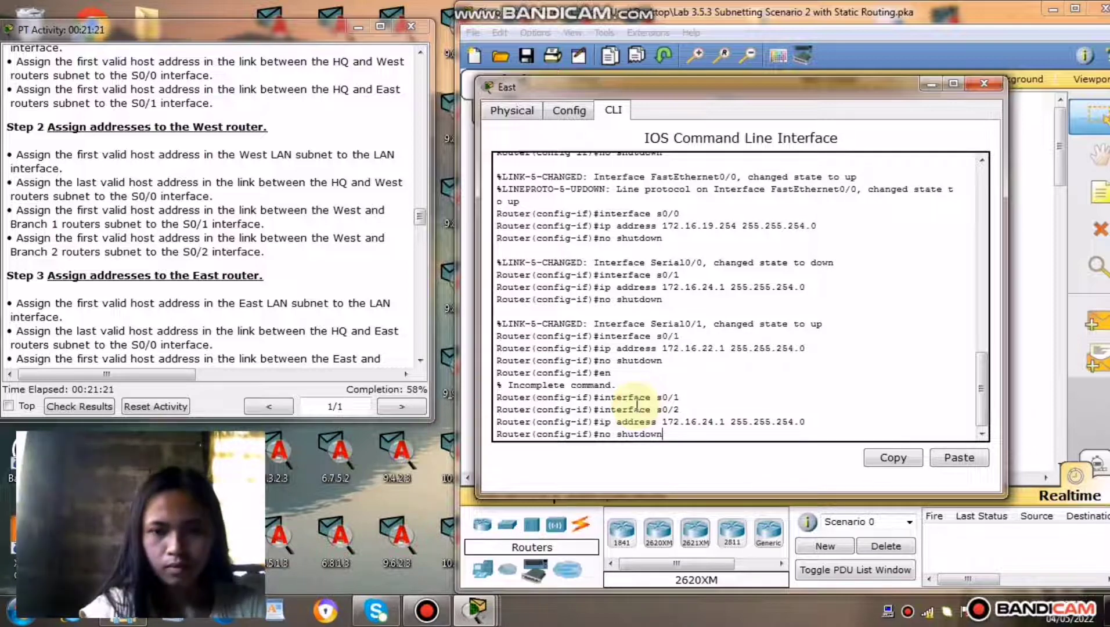
pyautogui.press('Return')
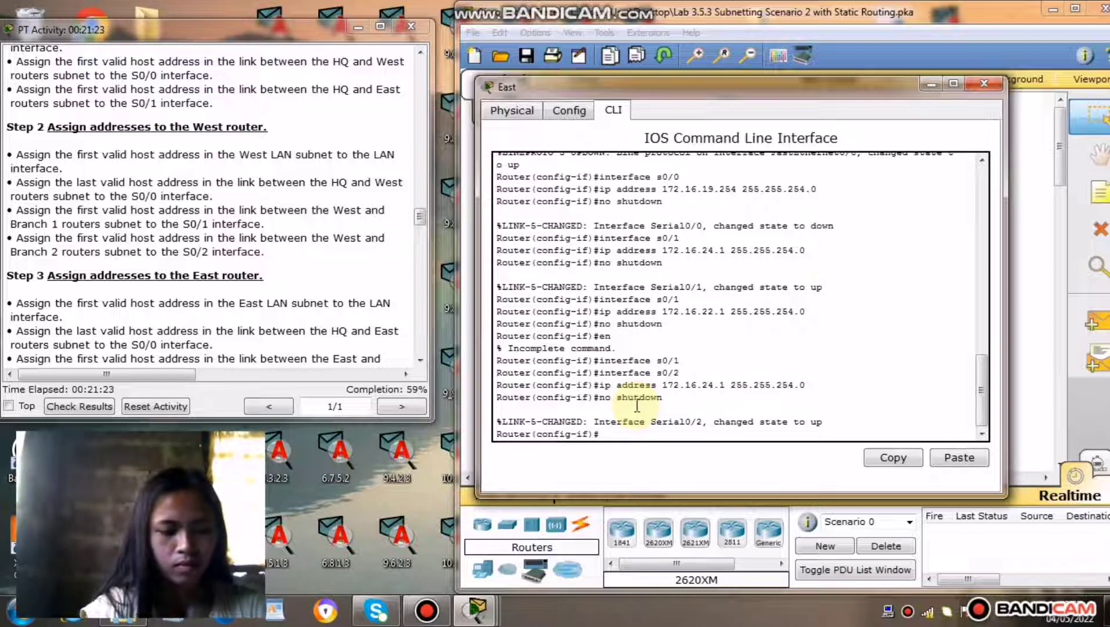
pyautogui.click(981, 86)
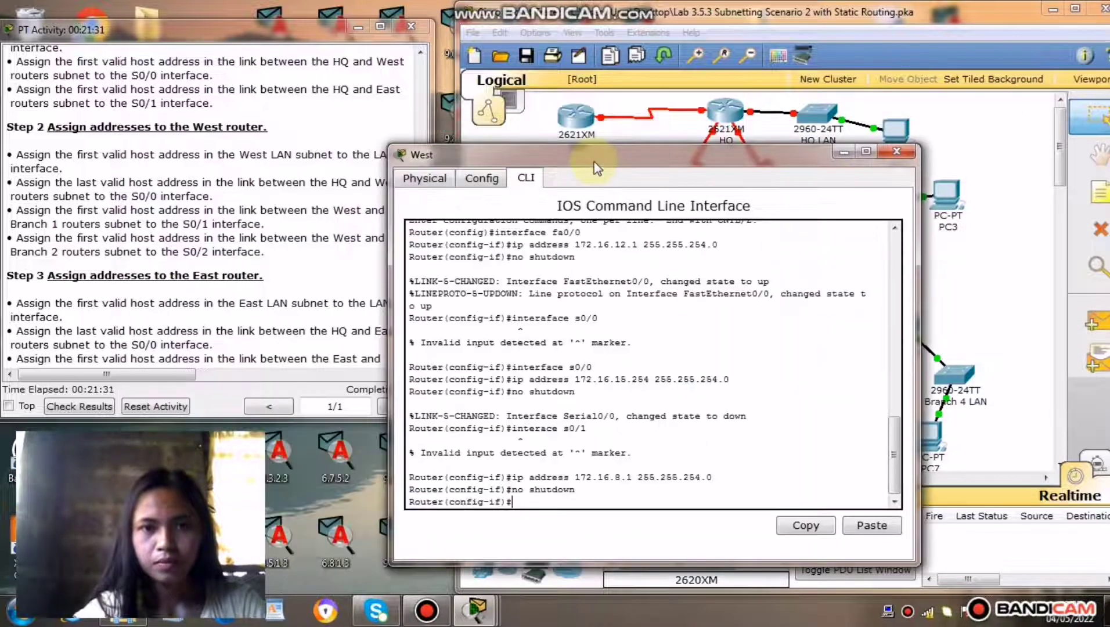
# On the West router, assign IP address 172.16.10.1 with subnet mask 255.255.254.0 to interface s0/2
pyautogui.moveTo(594, 161); pyautogui.dragTo(650, 107)
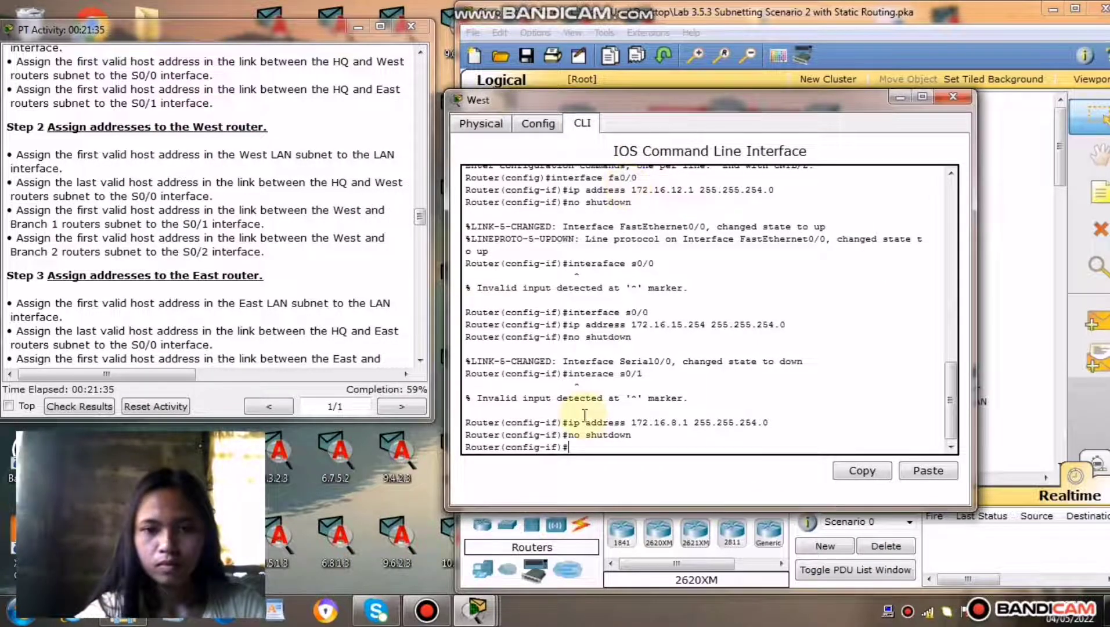
pyautogui.write('interfac')
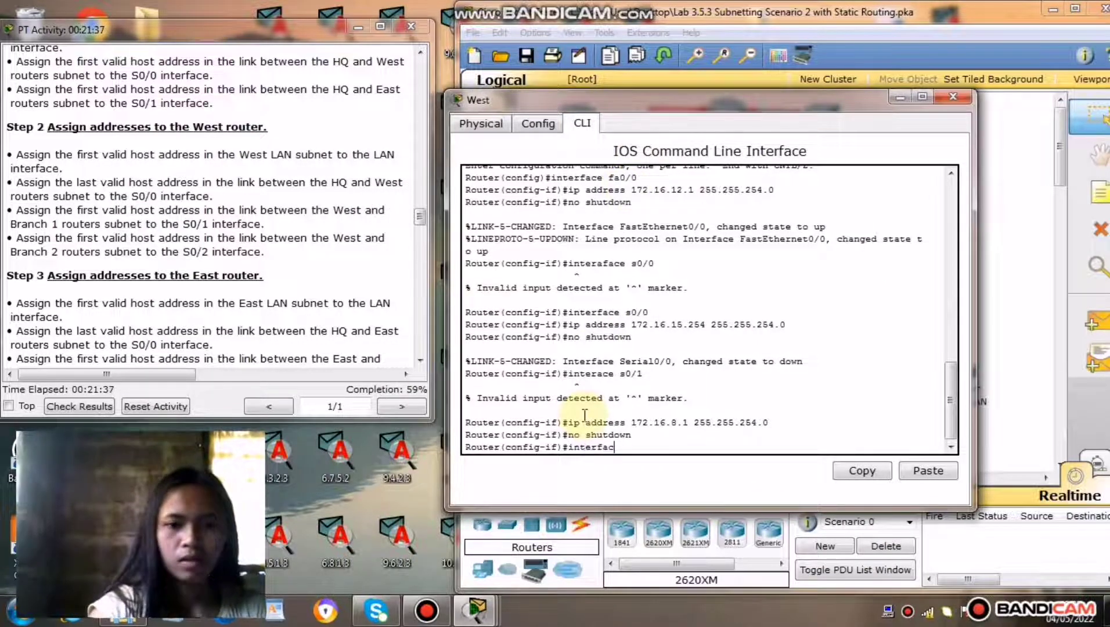
pyautogui.write('e')
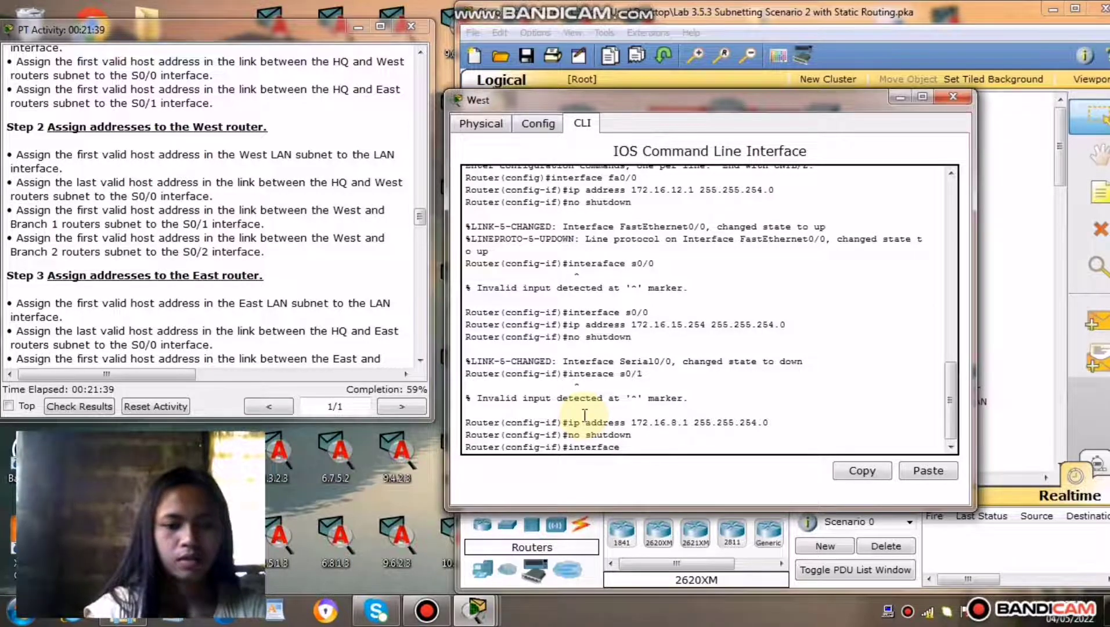
pyautogui.write(' s0/2')
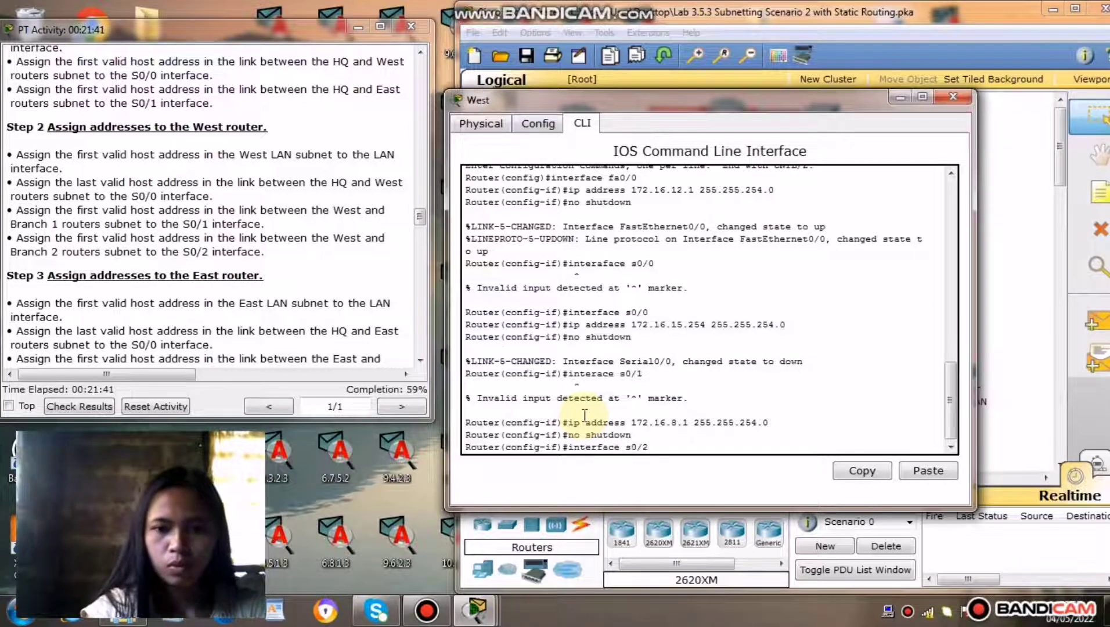
pyautogui.press('Return')
pyautogui.write('ip a')
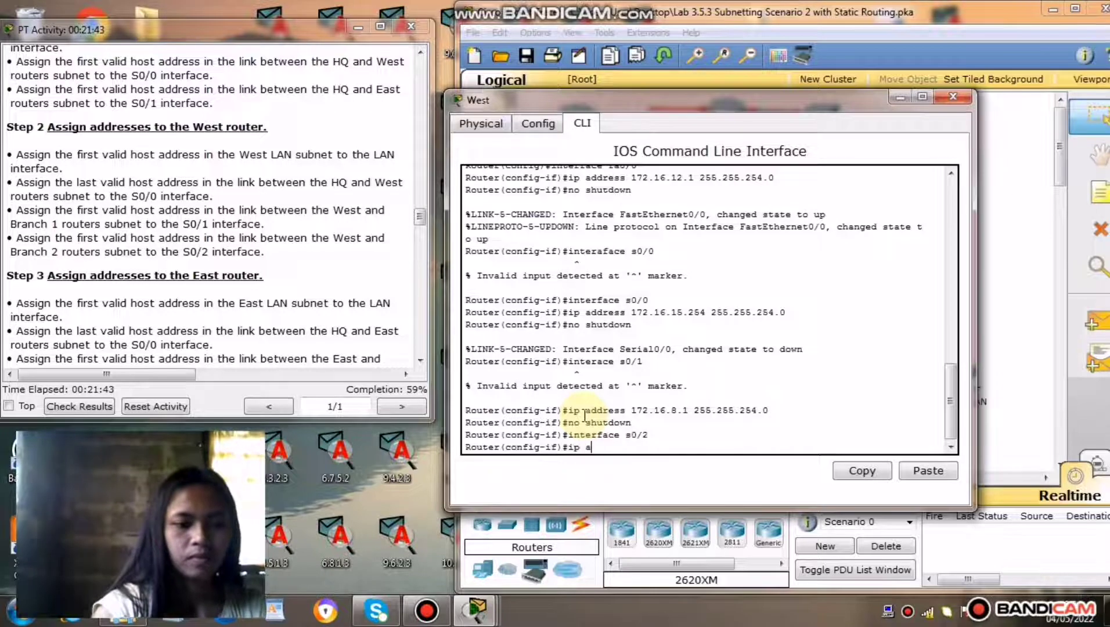
pyautogui.write('ddress')
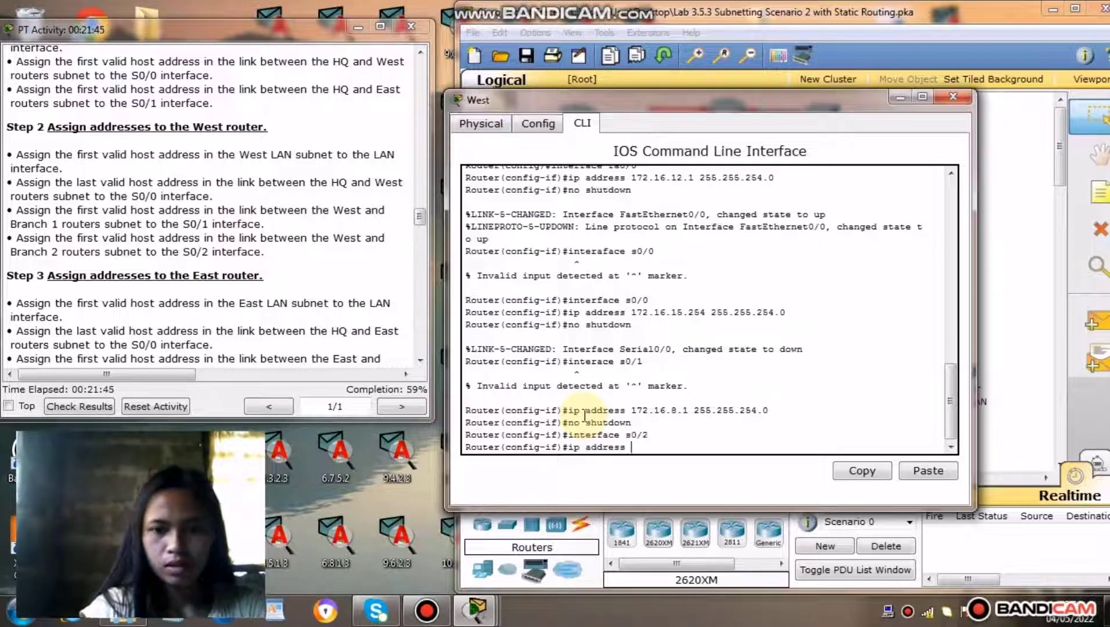
pyautogui.write(' 172.16.10.1')
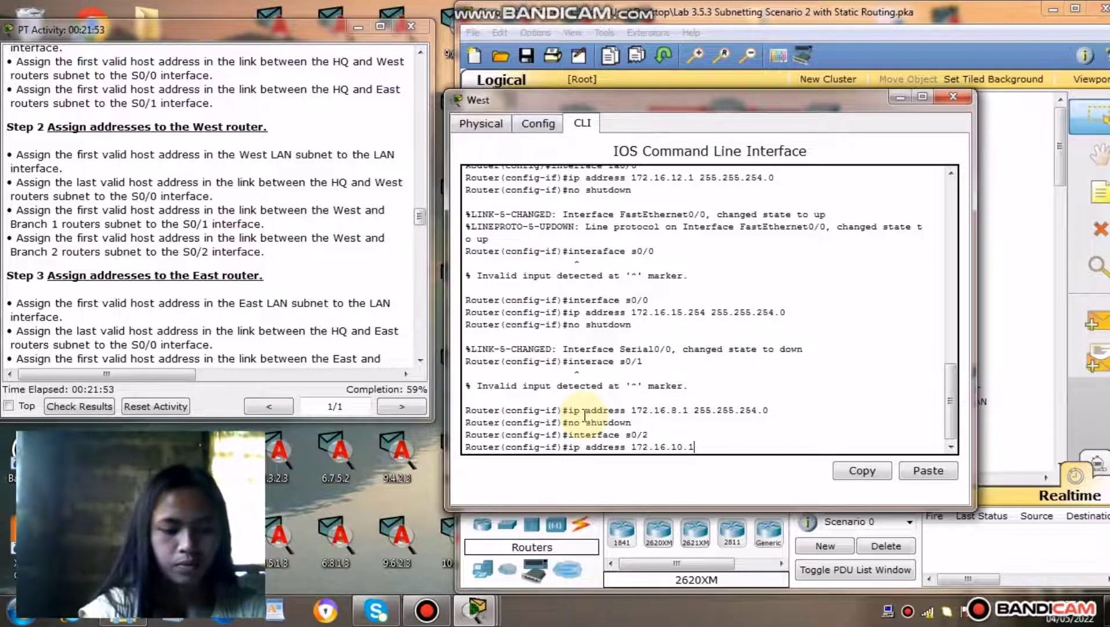
pyautogui.write('255.255.254')
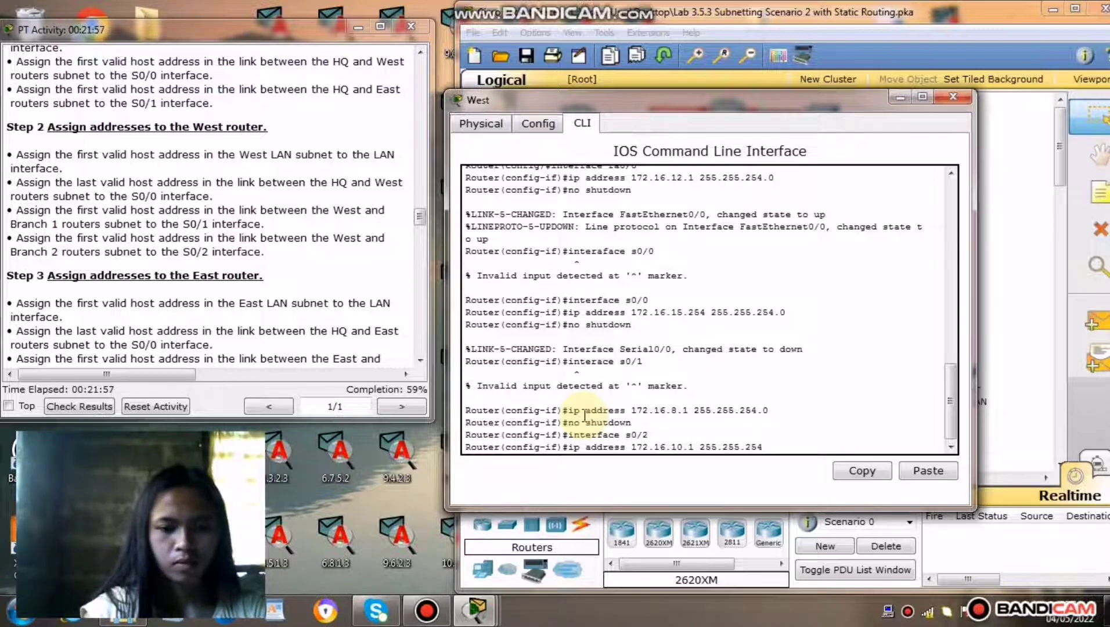
pyautogui.write('.0')
pyautogui.press('Return')
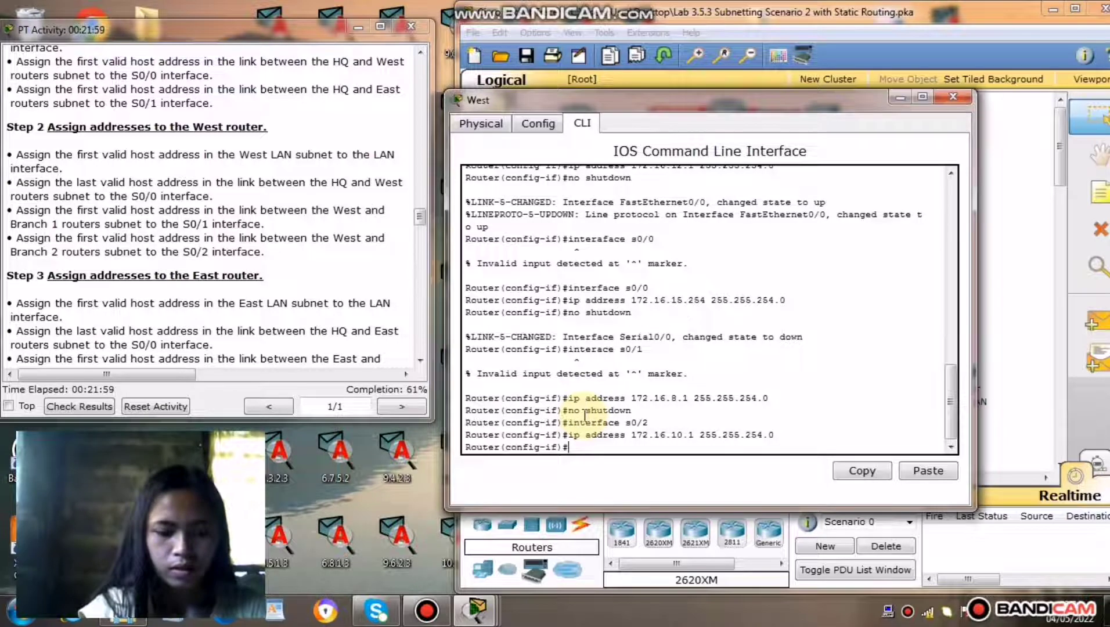
# Enable the West router's s0/2 interface with no shutdown and close the router's window
pyautogui.write('no')
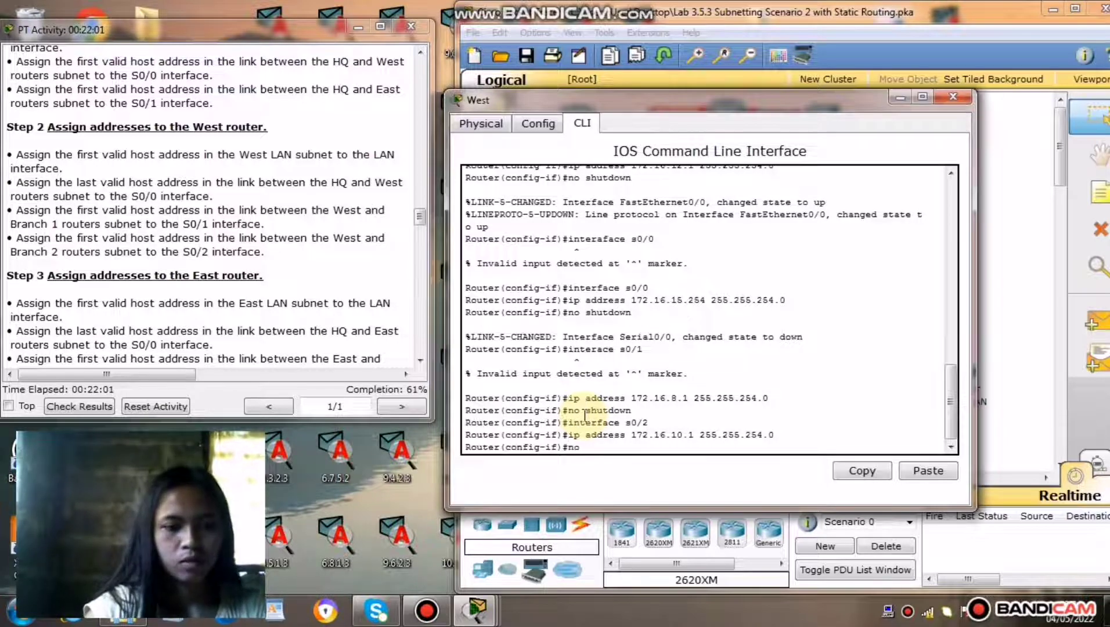
pyautogui.write(' shutdown')
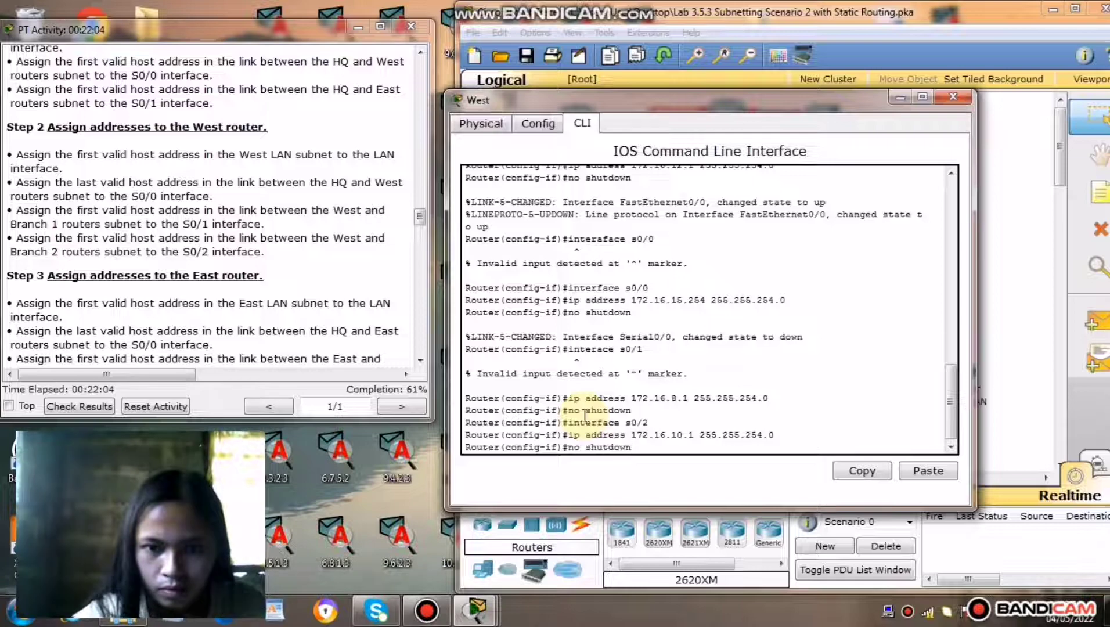
pyautogui.press('Return')
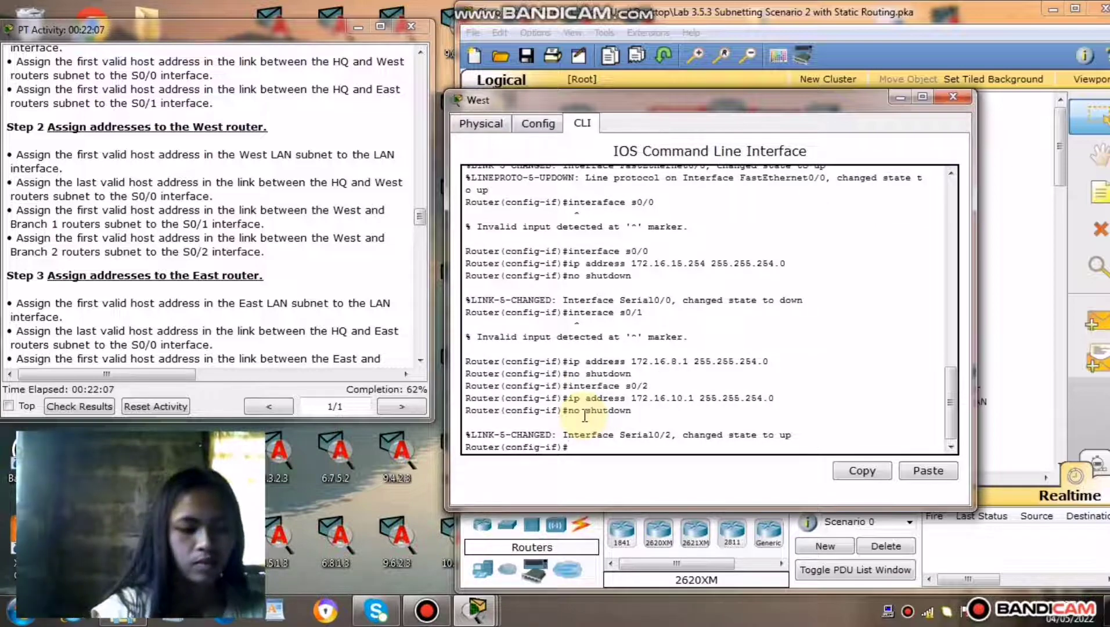
pyautogui.click(958, 97)
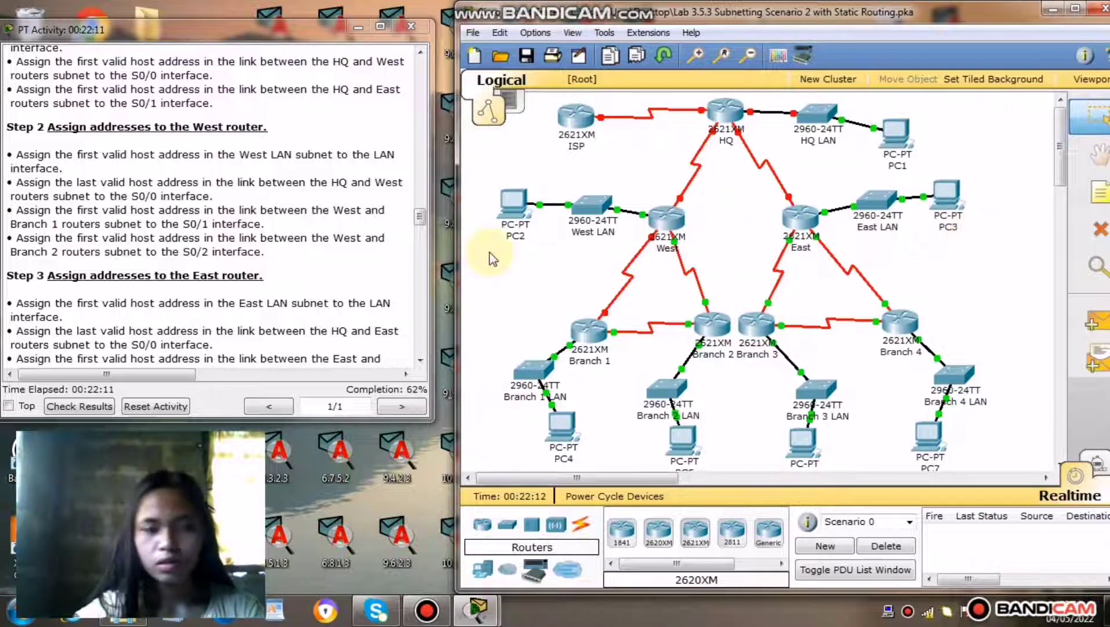
# Check the activity results and review the assessment items for the Branch 4, East and HQ router ports
pyautogui.click(102, 408)
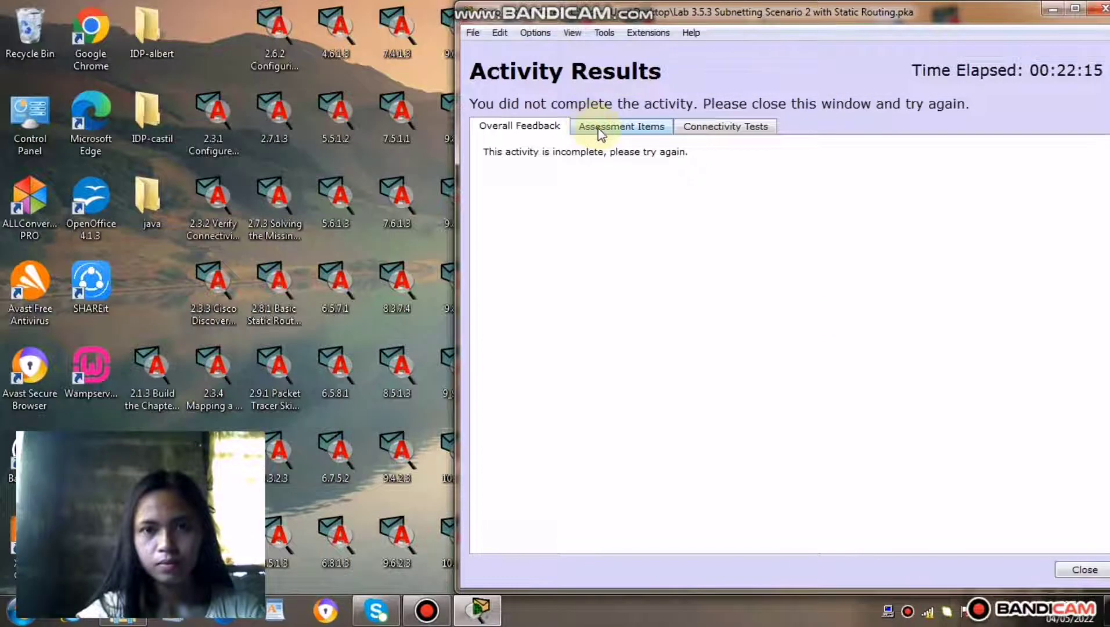
pyautogui.click(595, 126)
pyautogui.moveTo(880, 211); pyautogui.dragTo(881, 307)
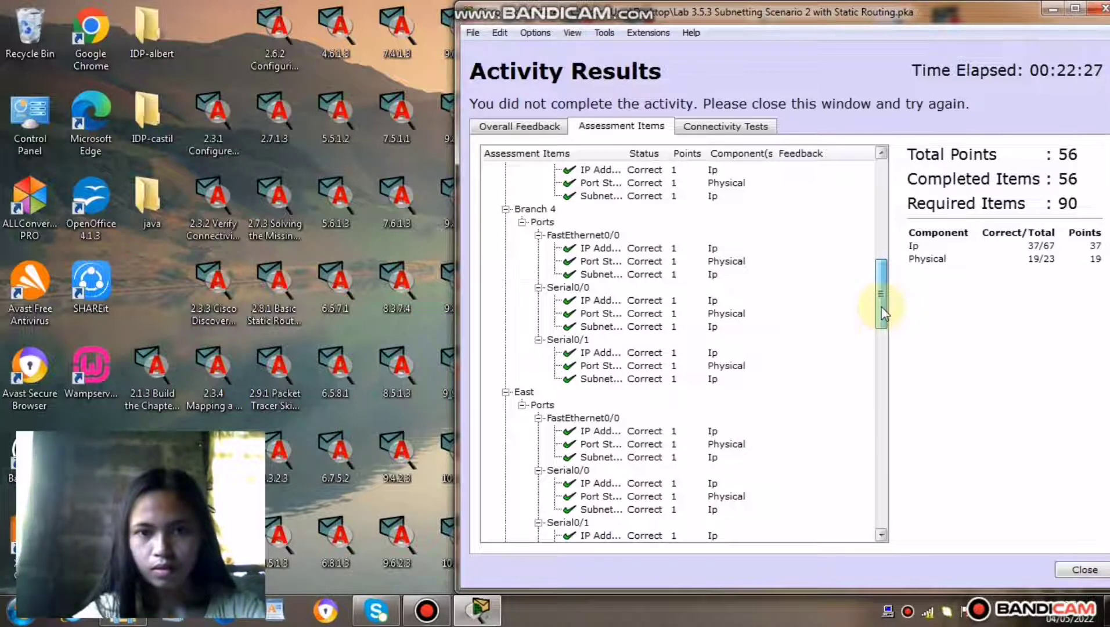
pyautogui.moveTo(881, 307); pyautogui.dragTo(888, 351)
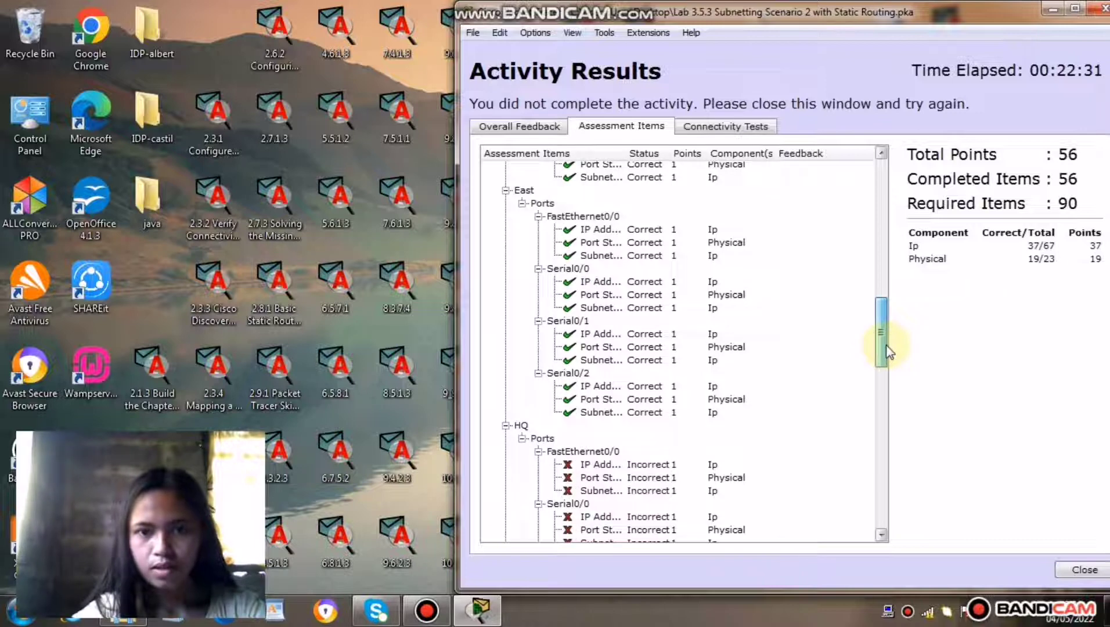